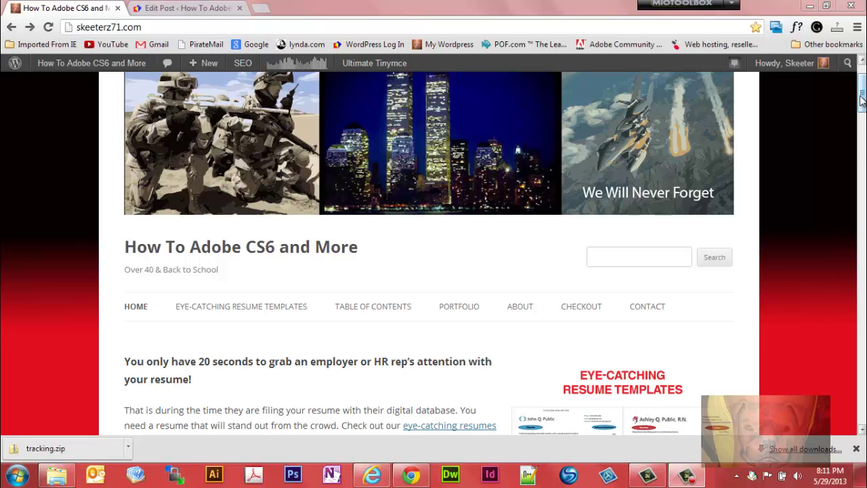
# Step: Open the Free Link Tracking Tool post and reload it at skeeterz71.com/clickit/ without the hash fragment
pyautogui.moveTo(861, 100); pyautogui.dragTo(861, 134)
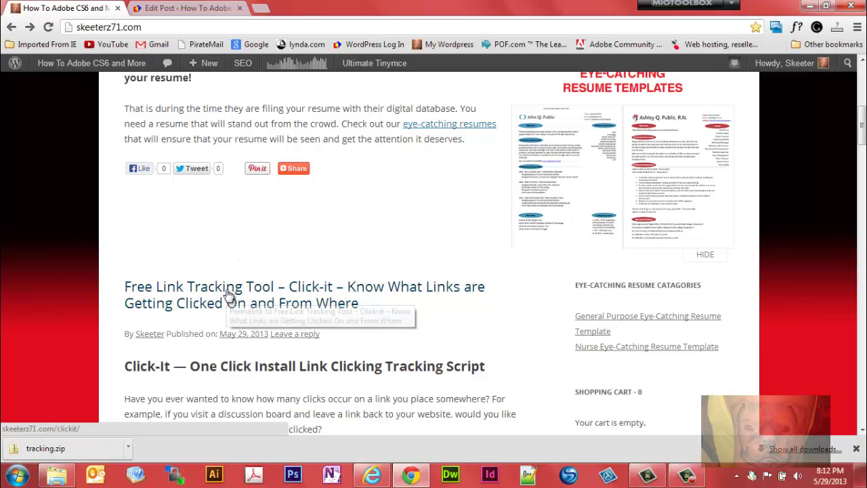
pyautogui.click(227, 293)
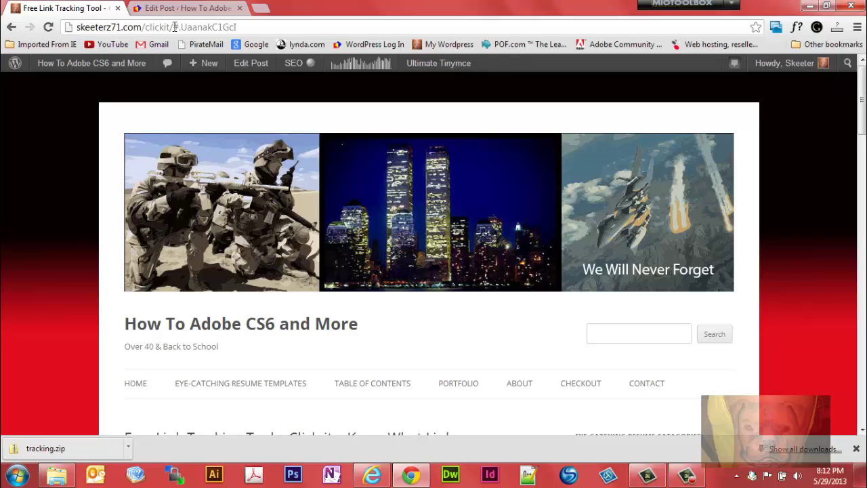
pyautogui.moveTo(173, 26); pyautogui.dragTo(257, 32)
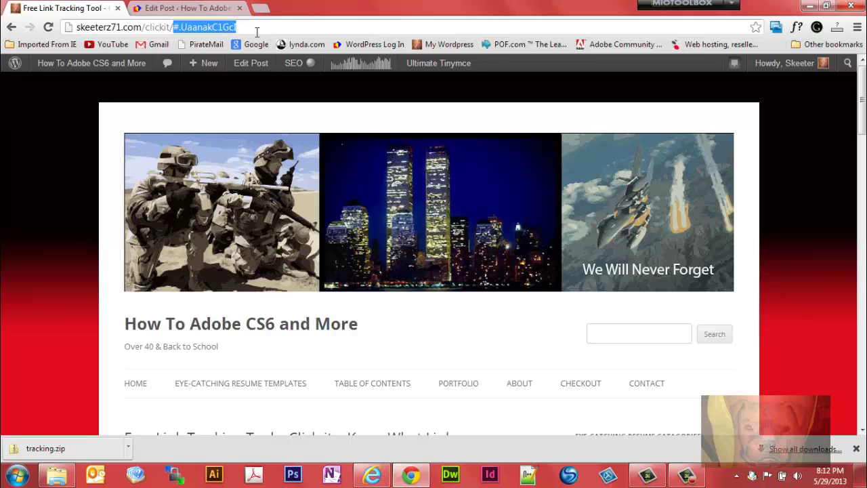
pyautogui.press('BackSpace')
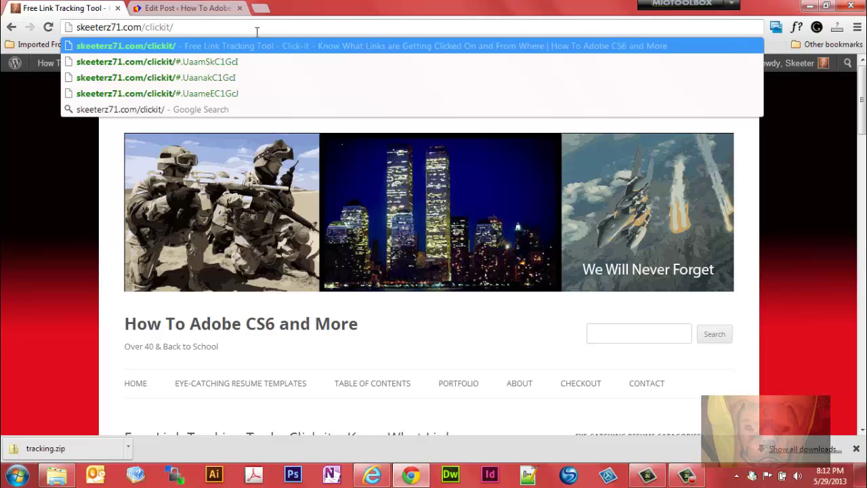
pyautogui.press('Return')
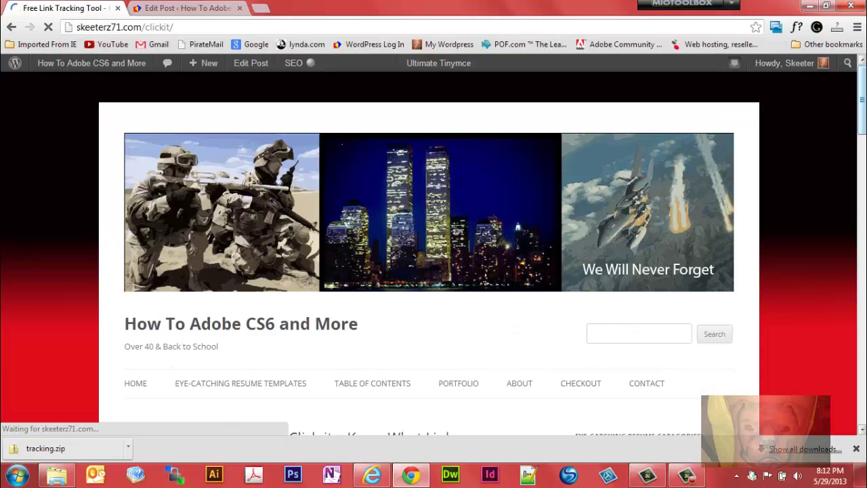
# Step: Download tracking.zip again from the post and set Chrome to always open zip files
pyautogui.moveTo(862, 99); pyautogui.dragTo(858, 185)
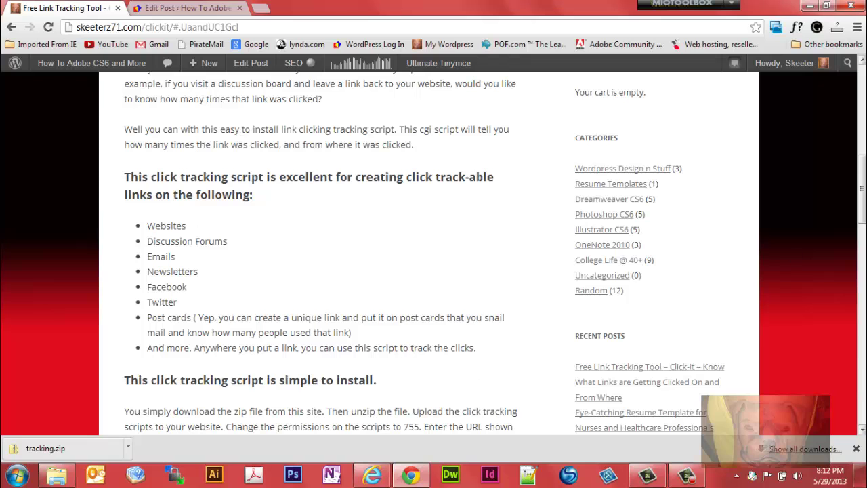
pyautogui.scroll(-3, 861, 192)
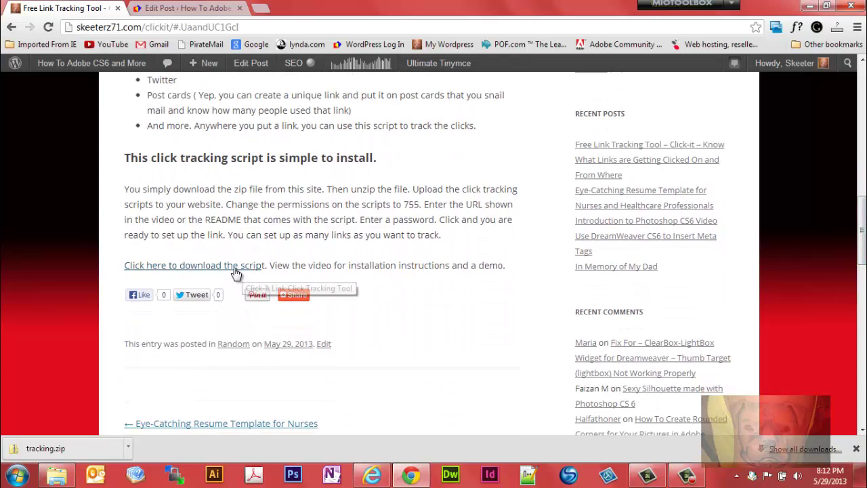
pyautogui.click(232, 267)
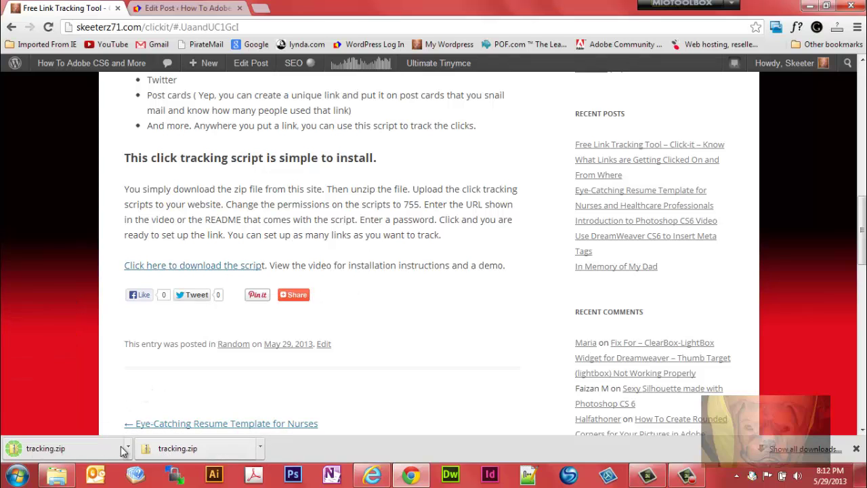
pyautogui.click(260, 449)
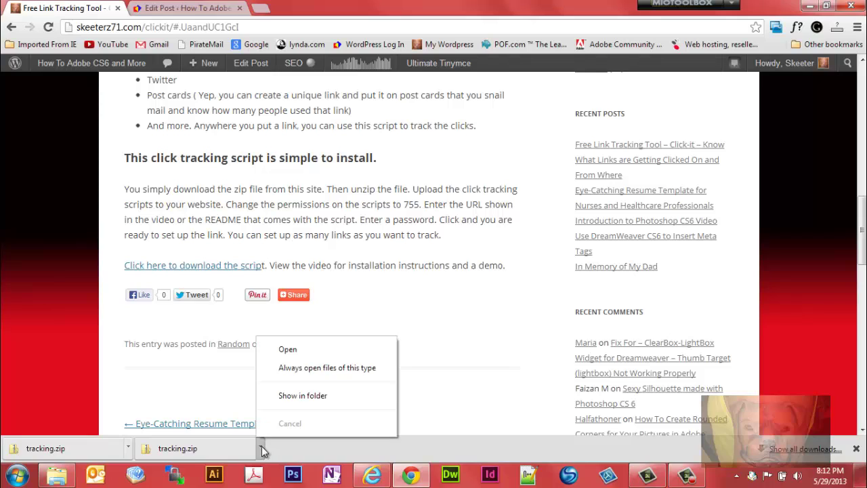
pyautogui.click(296, 369)
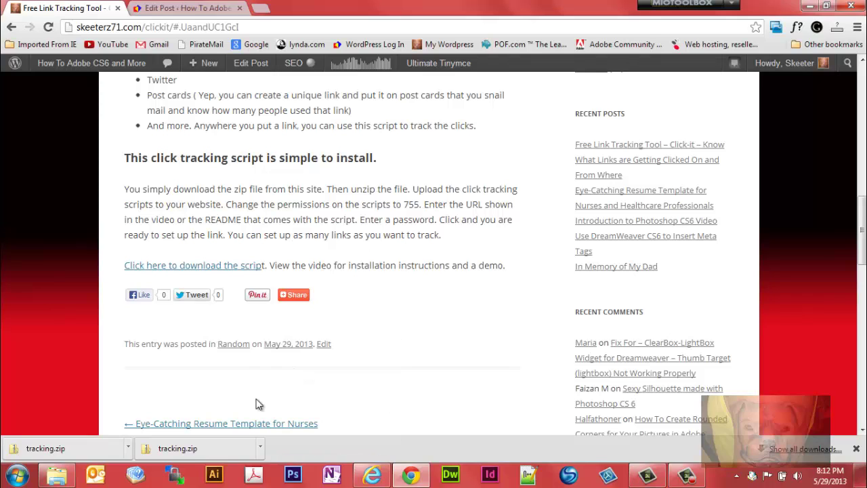
pyautogui.click(260, 448)
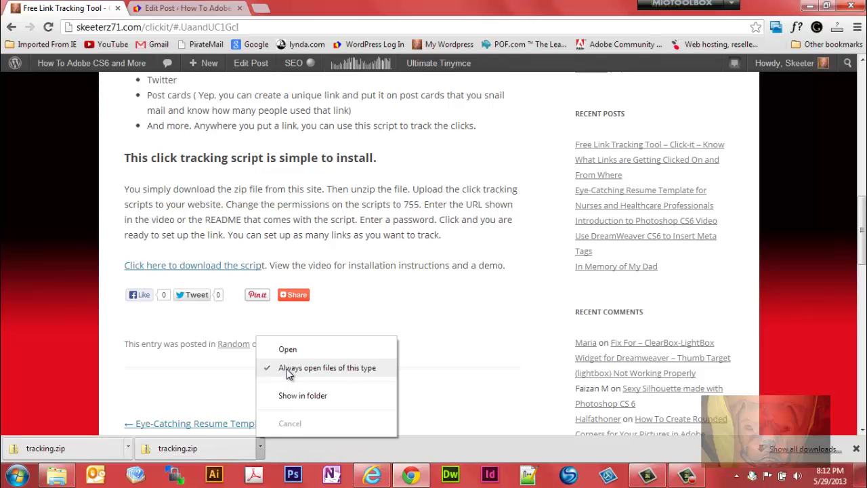
# Step: Extract tracking.zip in Downloads and open the inner tracking folder holding edit.cgi, README and tk.cgi
pyautogui.click(287, 397)
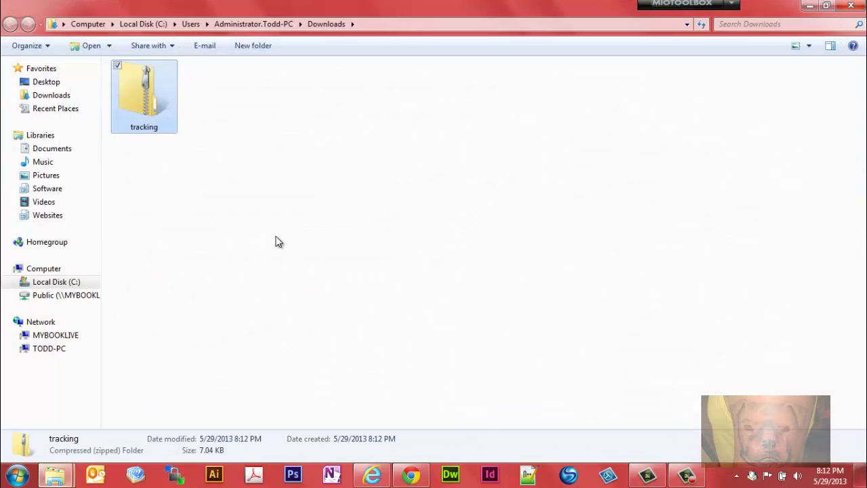
pyautogui.rightClick(145, 107)
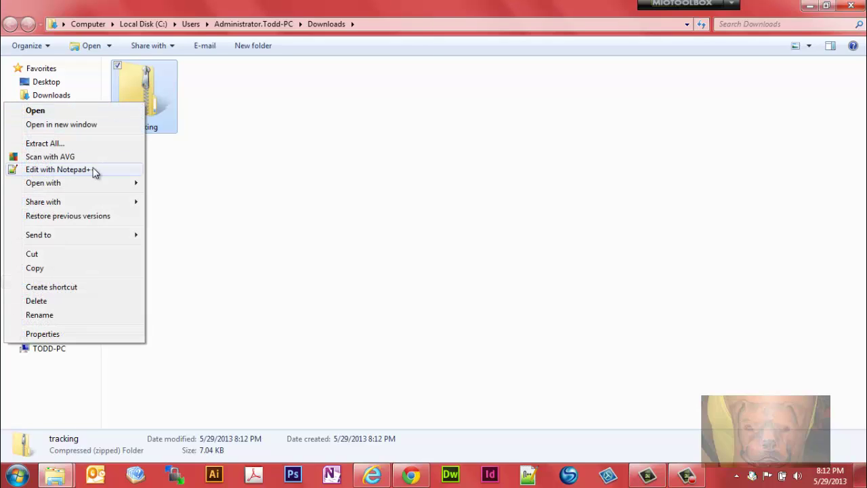
pyautogui.moveTo(90, 191)
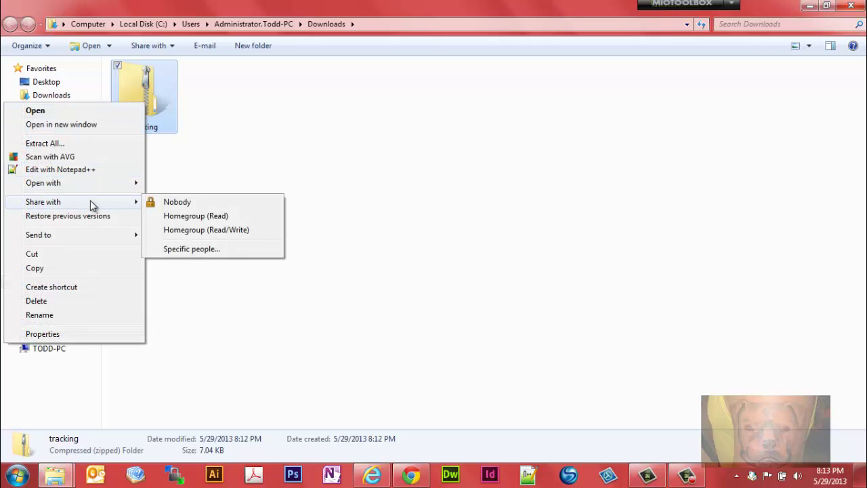
pyautogui.click(89, 144)
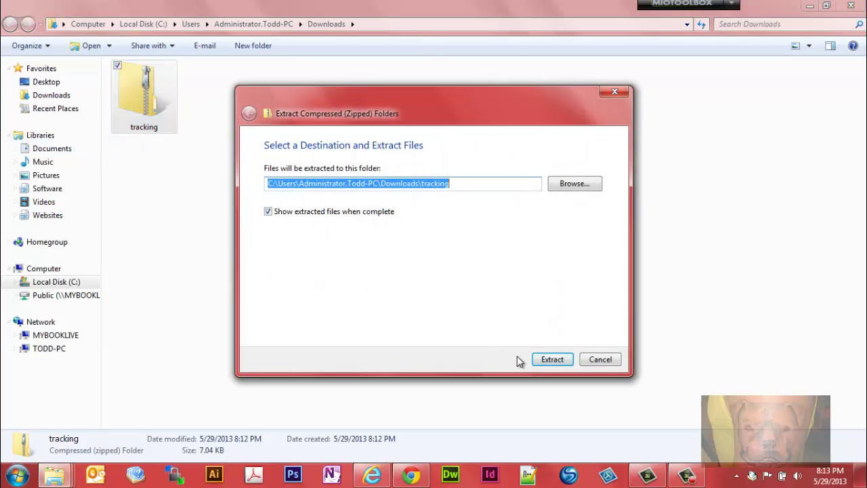
pyautogui.click(552, 359)
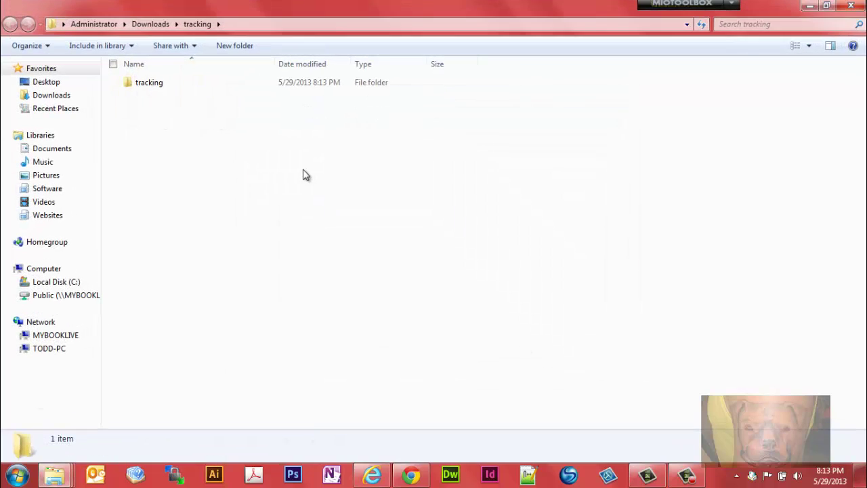
pyautogui.doubleClick(128, 84)
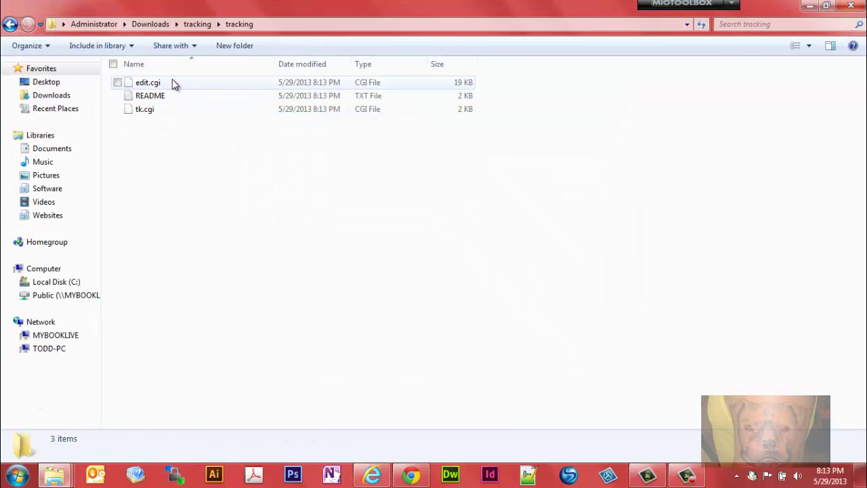
pyautogui.doubleClick(131, 96)
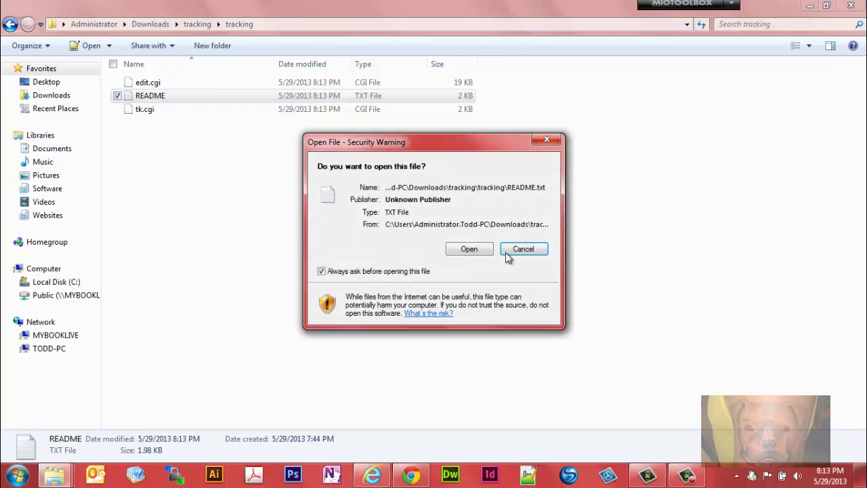
pyautogui.click(469, 249)
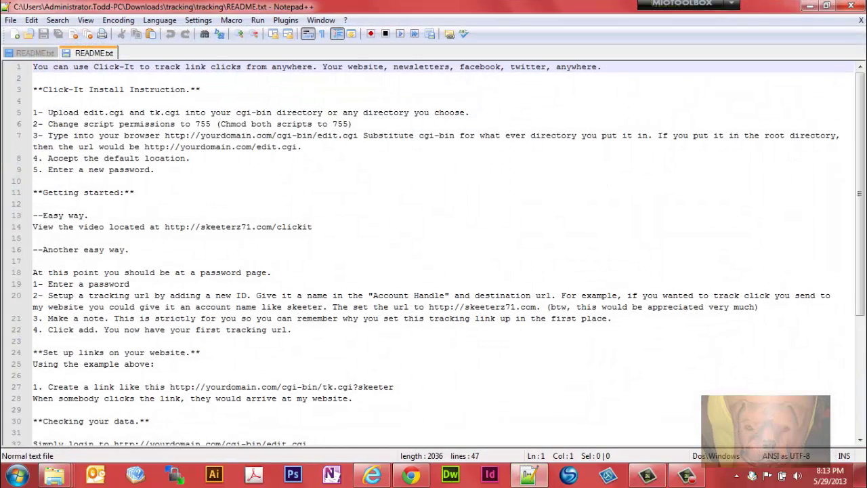
pyautogui.moveTo(859, 119)
pyautogui.mouseDown()
pyautogui.moveTo(858, 236)
pyautogui.moveTo(858, 115)
pyautogui.mouseUp()
pyautogui.click(862, 6)
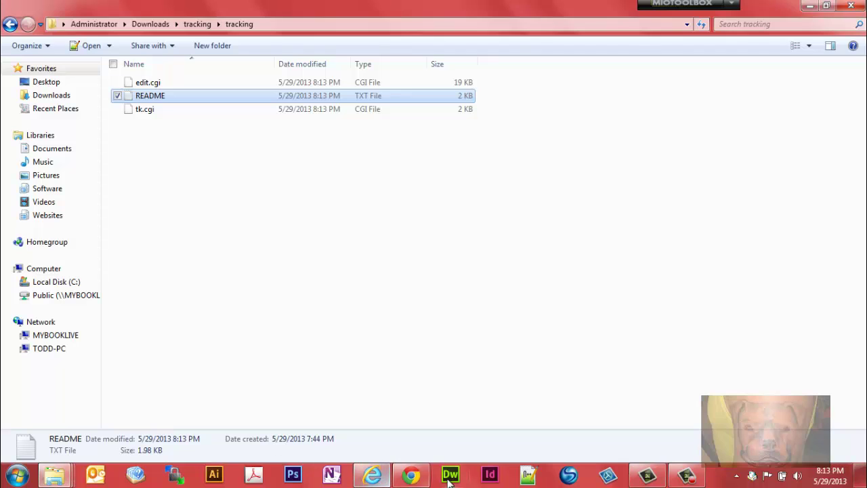
# Step: Launch WinSCP and log in to the stored web host session over FTP
pyautogui.click(175, 474)
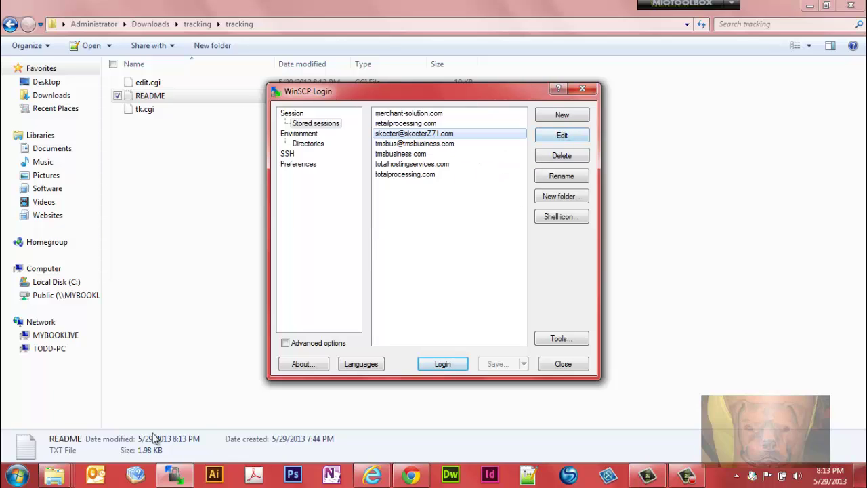
pyautogui.click(170, 480)
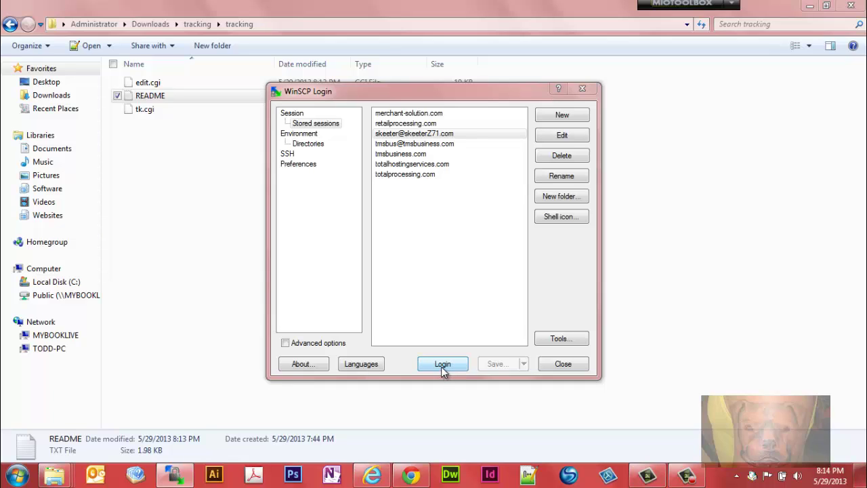
pyautogui.click(441, 366)
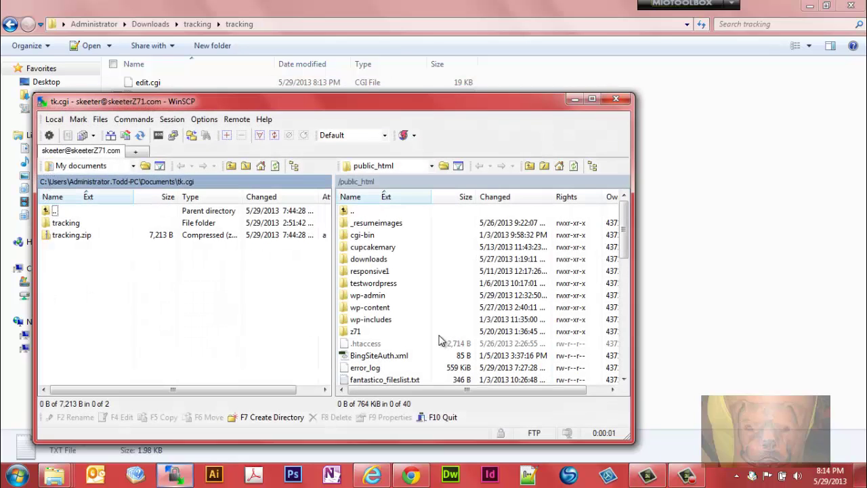
# Step: Show the server's public_html/cgi-bin folder beside the local tracking folder
pyautogui.doubleClick(364, 237)
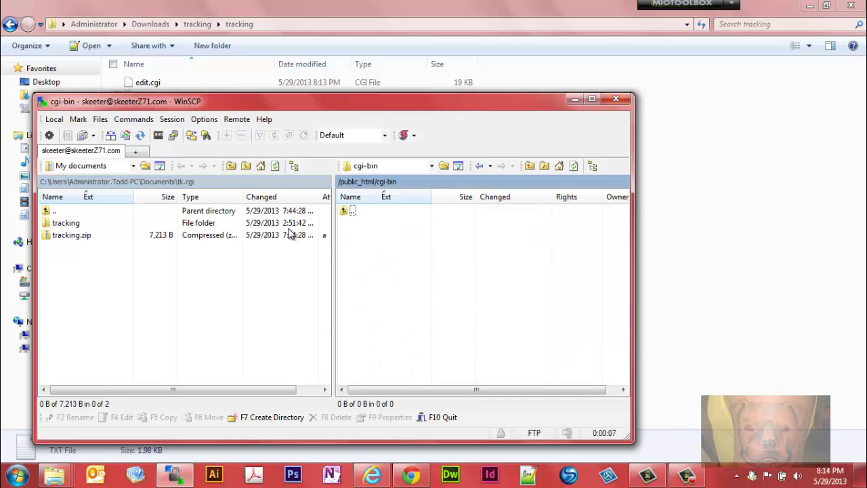
pyautogui.doubleClick(60, 223)
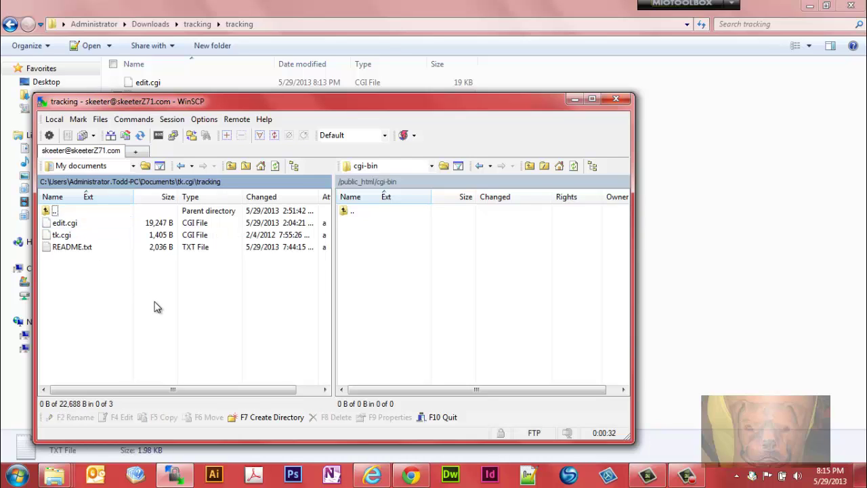
pyautogui.doubleClick(54, 211)
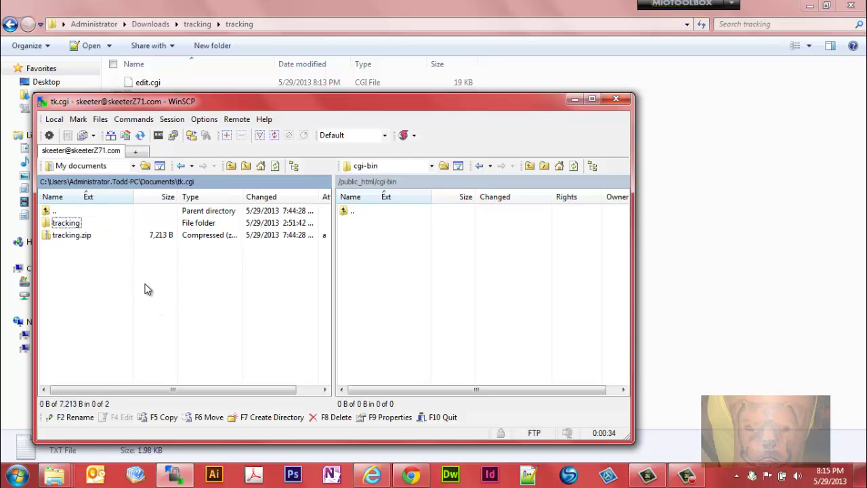
pyautogui.doubleClick(356, 211)
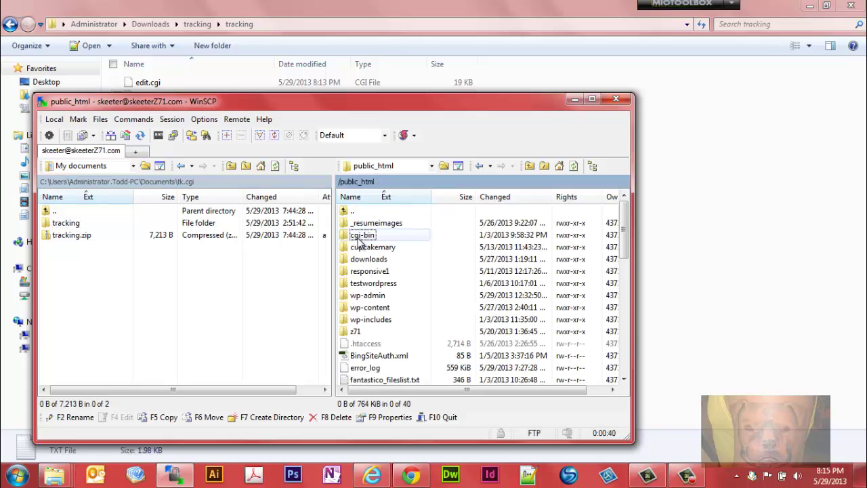
pyautogui.doubleClick(357, 237)
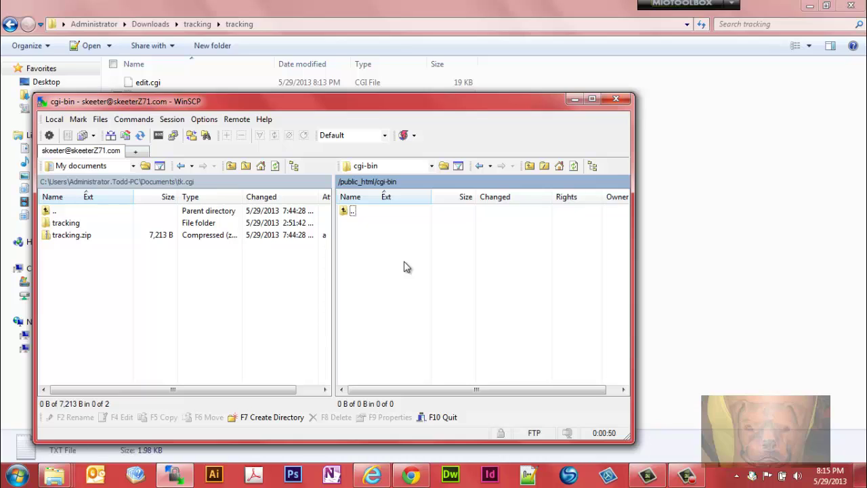
pyautogui.doubleClick(61, 223)
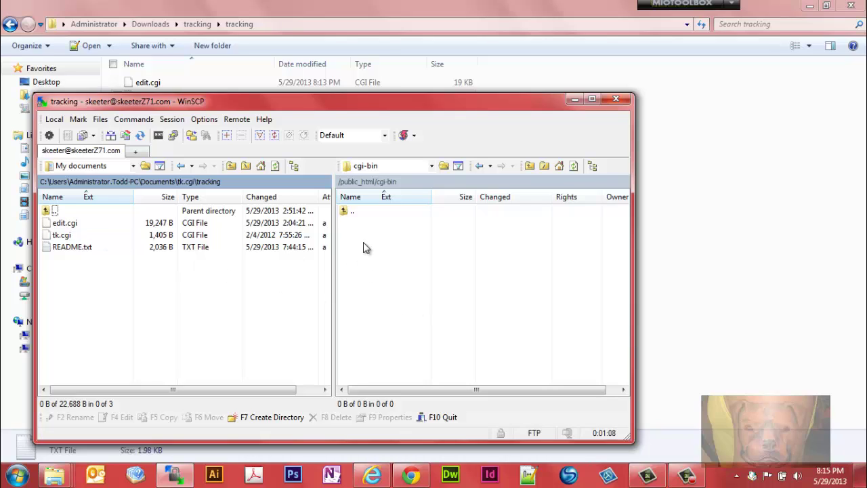
# Step: Upload edit.cgi and tk.cgi into the remote cgi-bin folder
pyautogui.click(46, 224)
pyautogui.keyDown('ctrl'); pyautogui.click(45, 237); pyautogui.keyUp('ctrl')
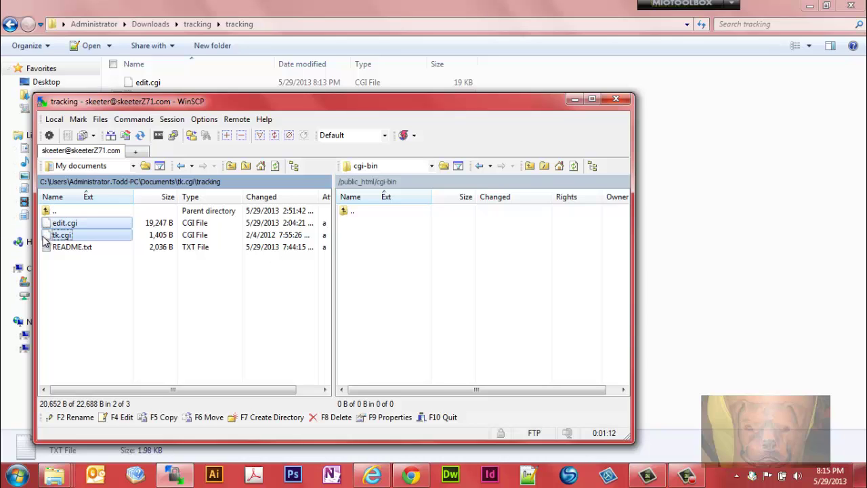
pyautogui.moveTo(43, 239); pyautogui.dragTo(555, 259)
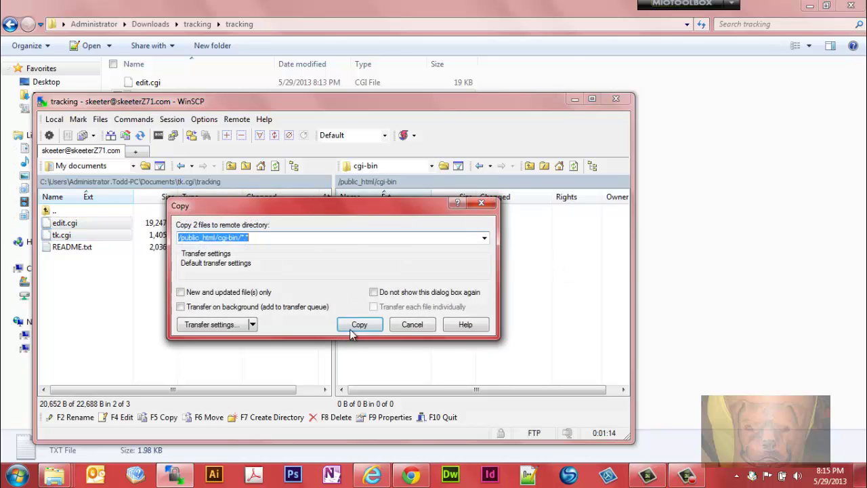
pyautogui.click(359, 325)
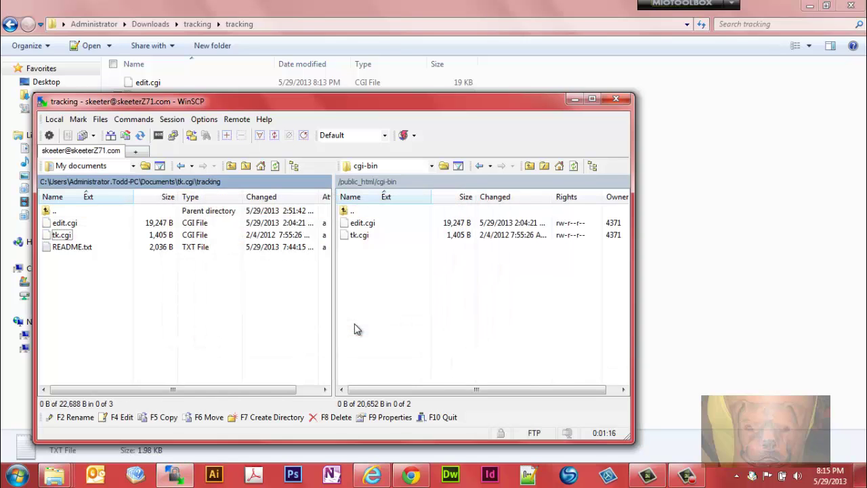
# Step: Change edit.cgi's octal permissions on the server from 0644 to 755
pyautogui.rightClick(351, 224)
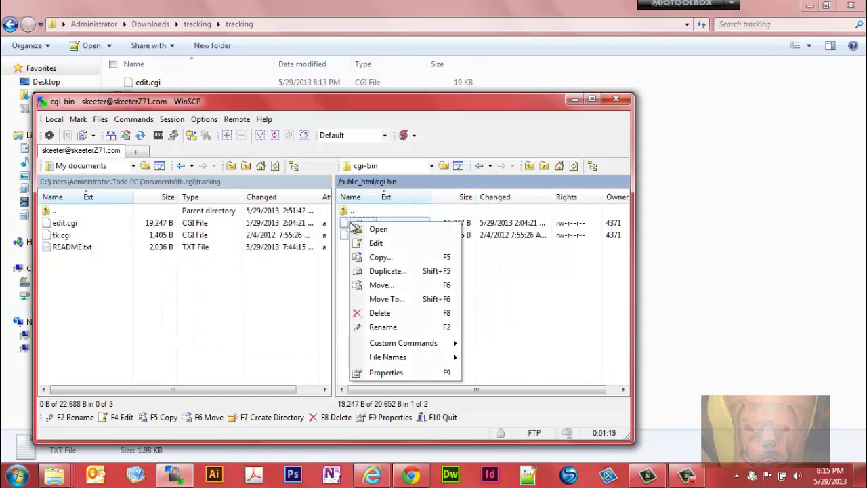
pyautogui.click(386, 372)
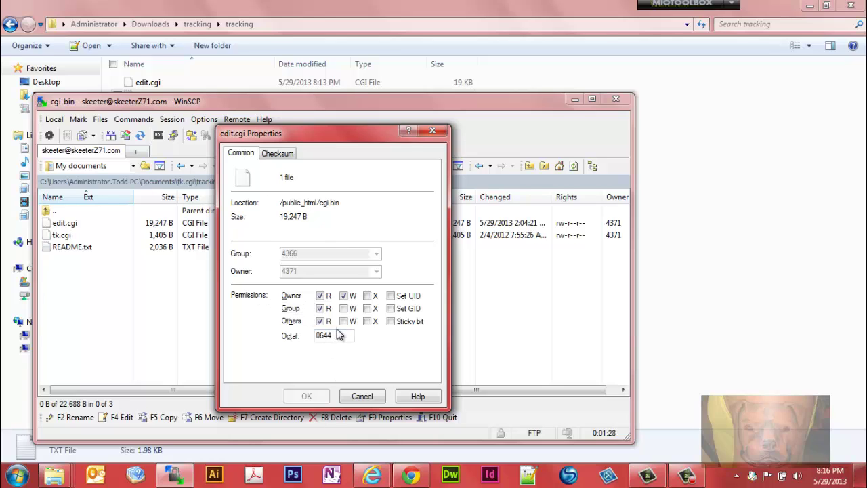
pyautogui.moveTo(334, 335); pyautogui.dragTo(288, 344)
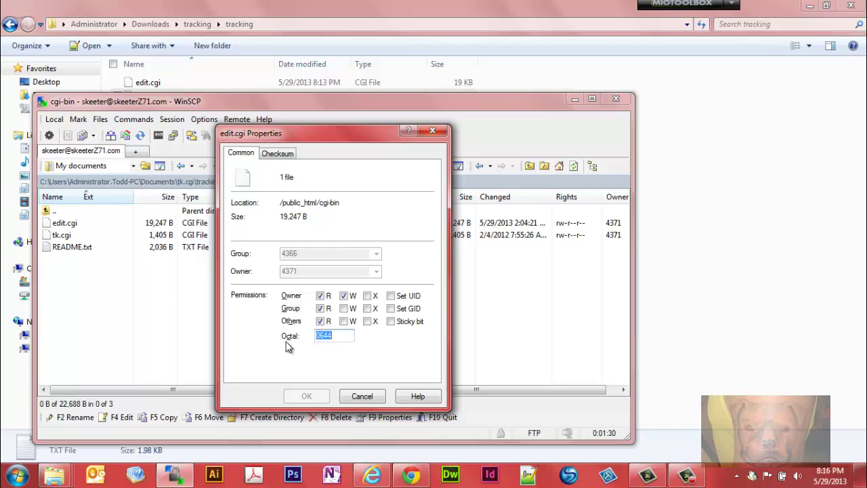
pyautogui.write('755')
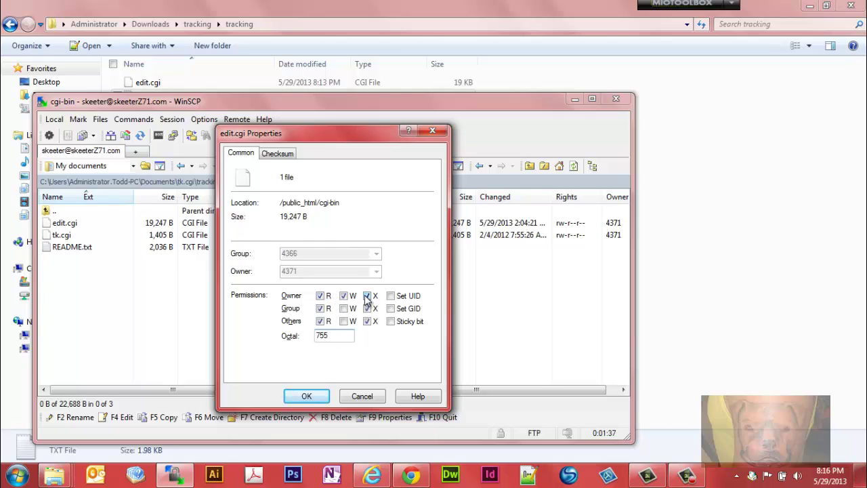
pyautogui.click(318, 397)
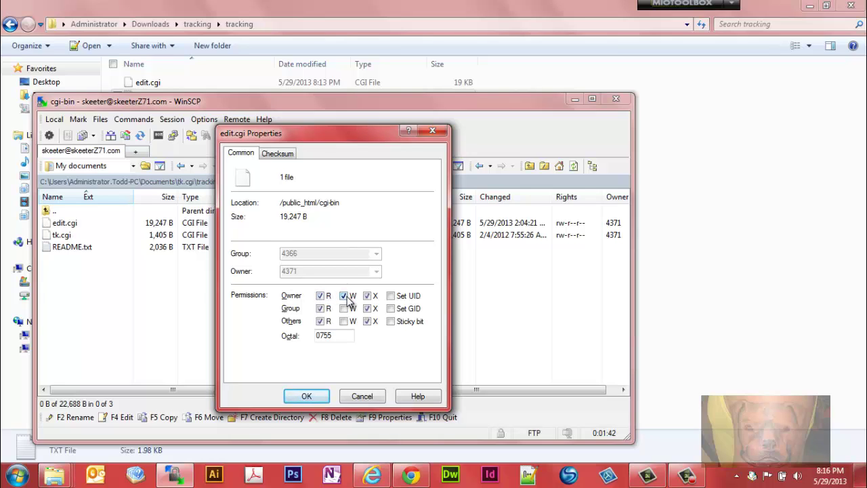
# Step: Confirm edit.cgi's new permissions and set tk.cgi to octal 755 (rwxr-xr-x) as well
pyautogui.click(304, 396)
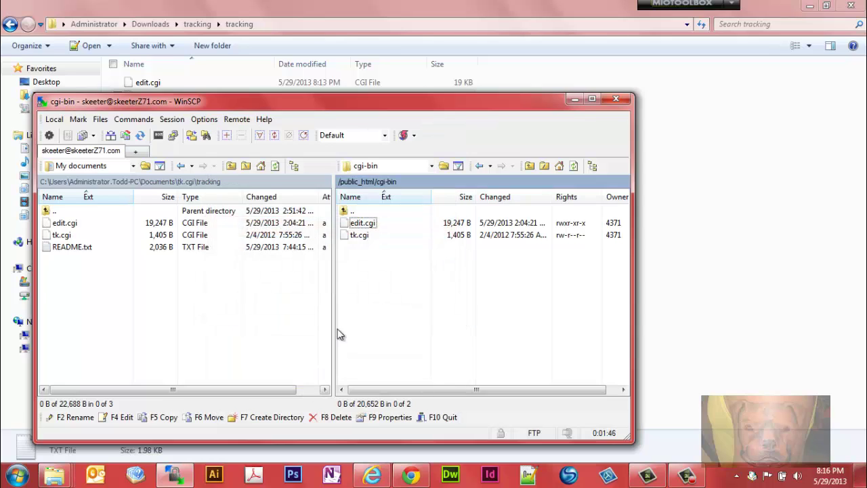
pyautogui.rightClick(346, 235)
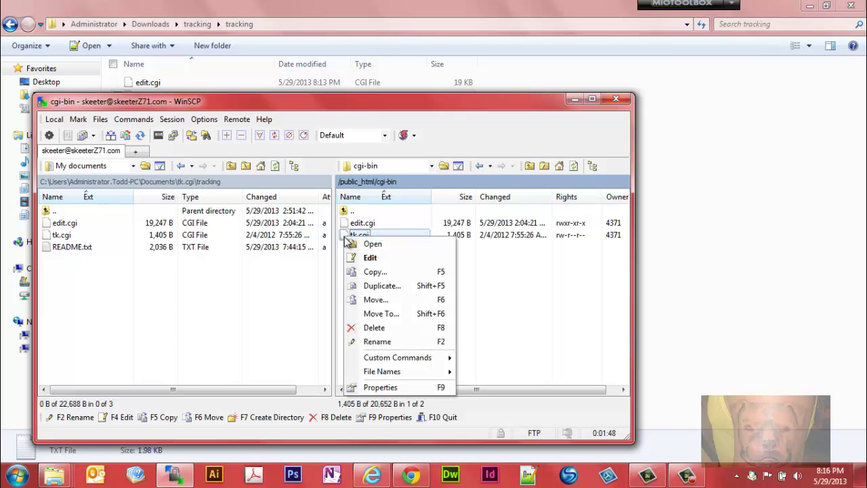
pyautogui.click(376, 387)
pyautogui.doubleClick(333, 336)
pyautogui.write('755')
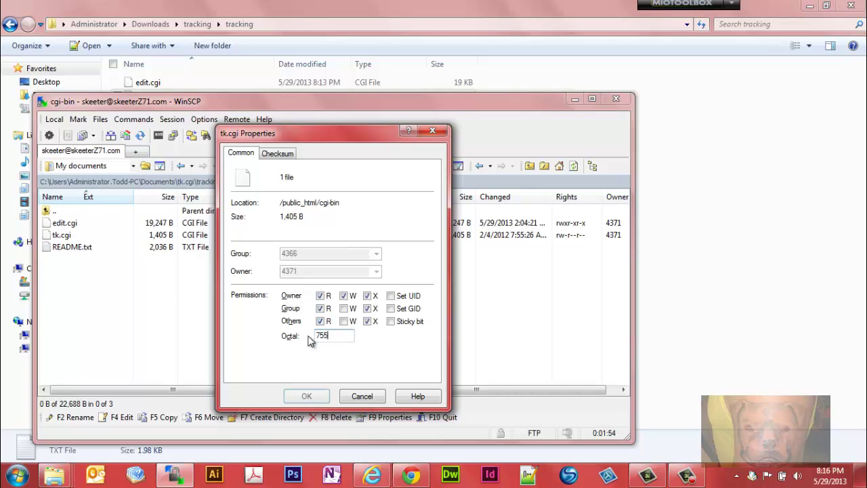
pyautogui.click(306, 396)
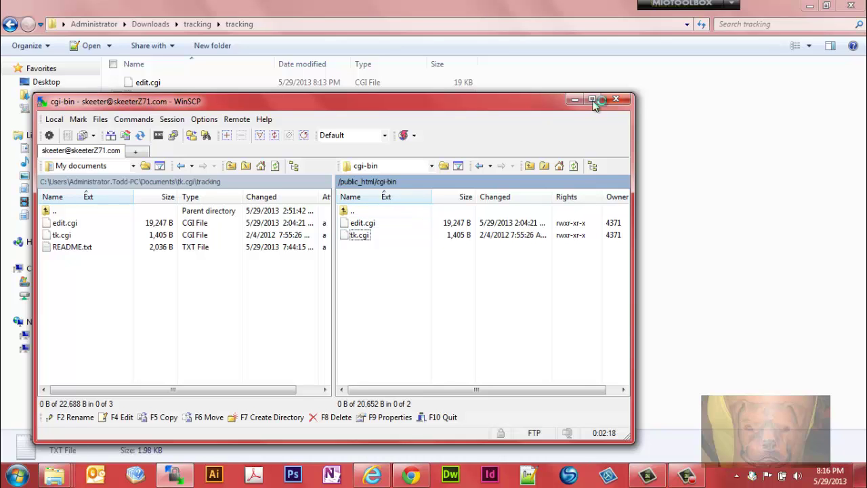
# Step: Begin entering the site address in a new Chrome tab
pyautogui.click(411, 478)
pyautogui.click(260, 8)
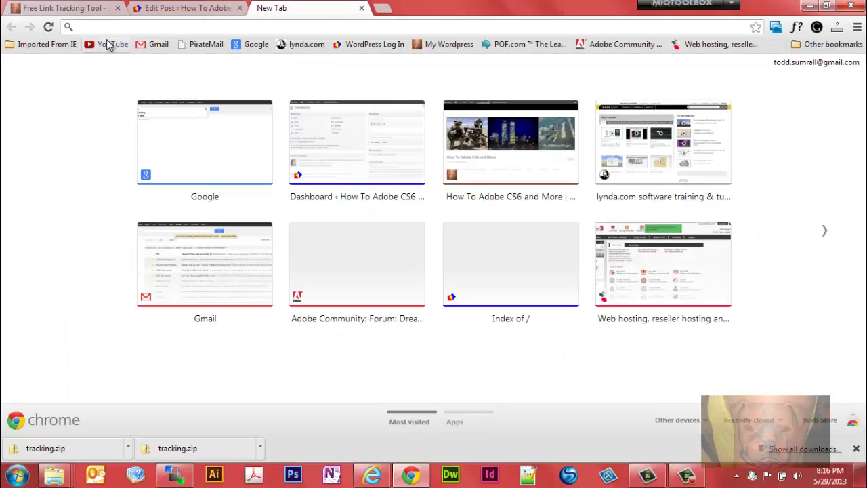
pyautogui.write('http')
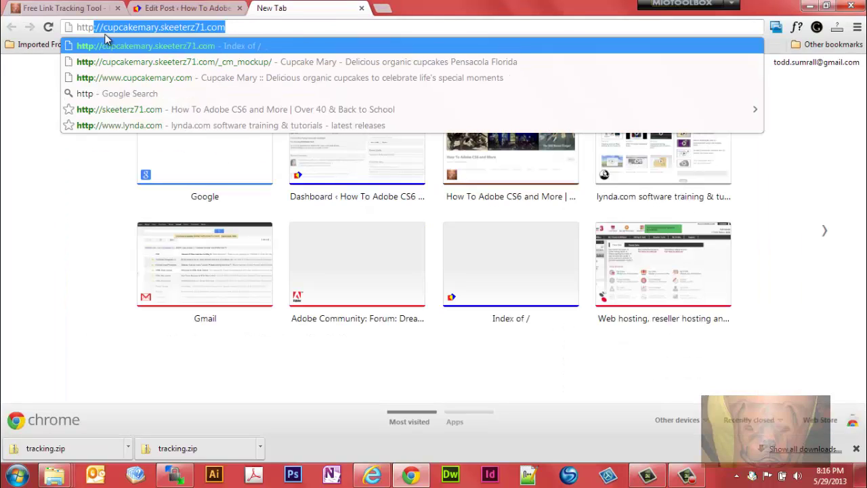
pyautogui.write('://s')
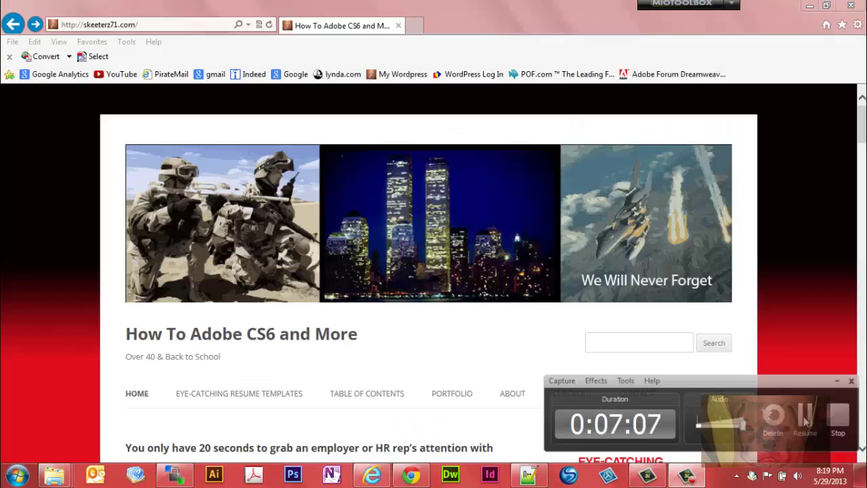
# Step: In Internet Explorer, load skeeterz71.com/cgi-bin/edit.cgi to reach the Program Setup page
pyautogui.click(805, 421)
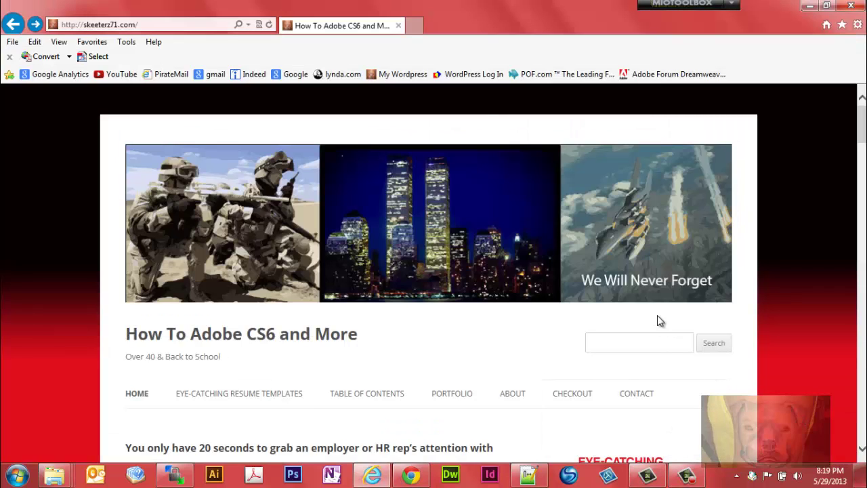
pyautogui.click(153, 25)
pyautogui.hotkey('ctrl', 'v')
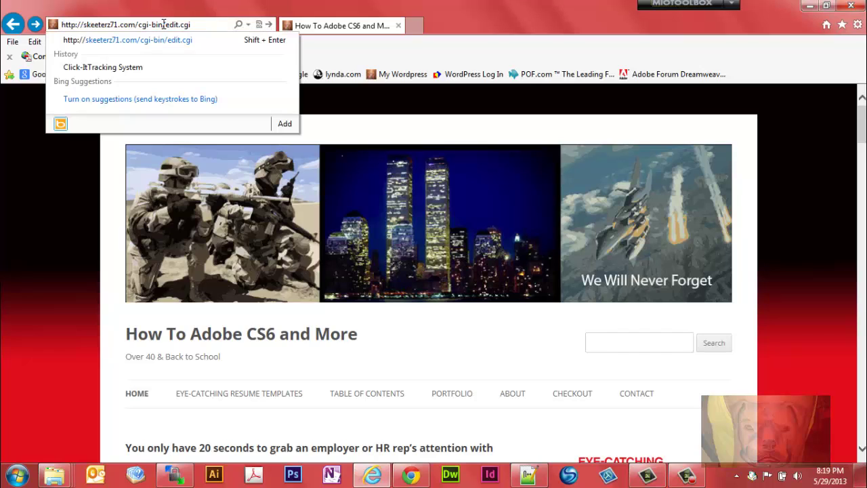
pyautogui.moveTo(163, 24); pyautogui.dragTo(138, 25)
pyautogui.click(196, 24)
pyautogui.moveTo(197, 24); pyautogui.dragTo(61, 24)
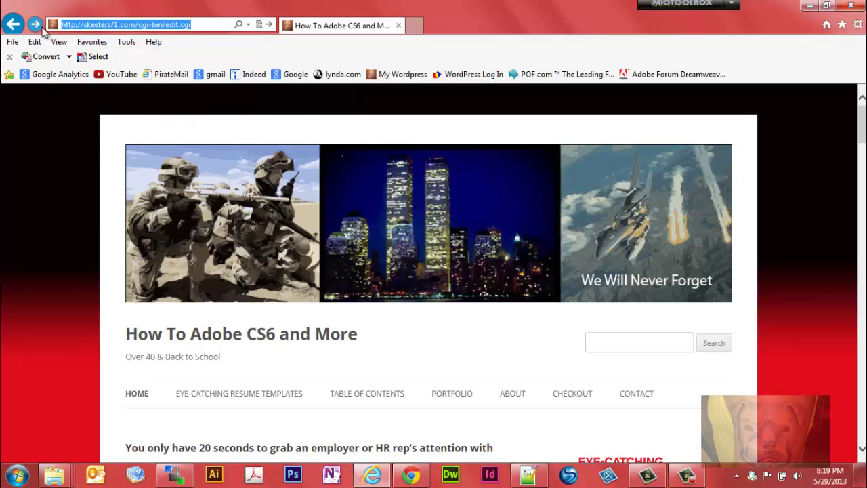
pyautogui.click(37, 25)
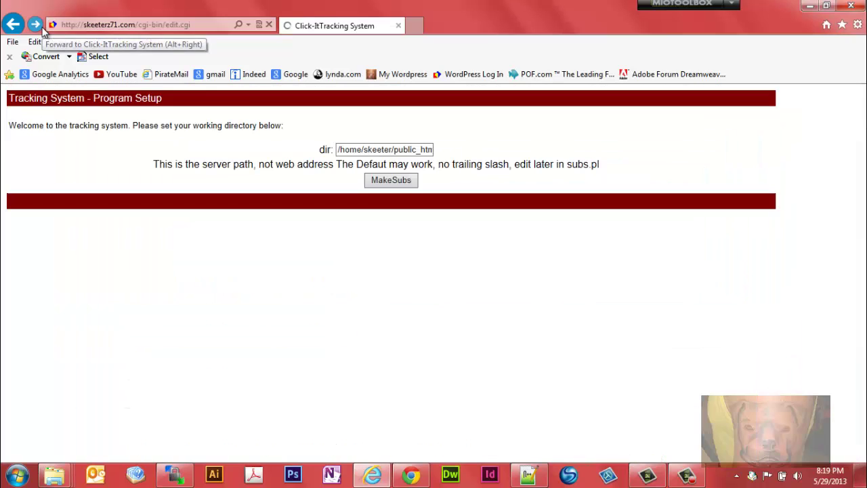
# Step: Create the subscripts in the default working directory and set the admin password, entered twice
pyautogui.click(389, 181)
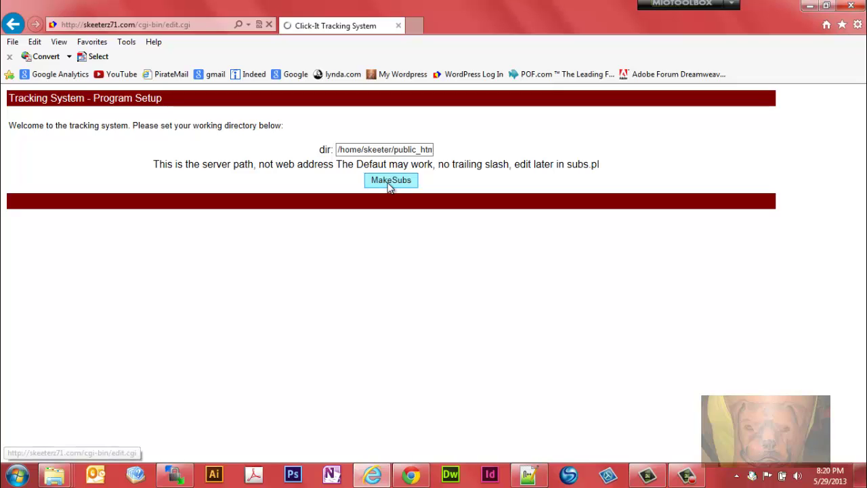
pyautogui.click(324, 147)
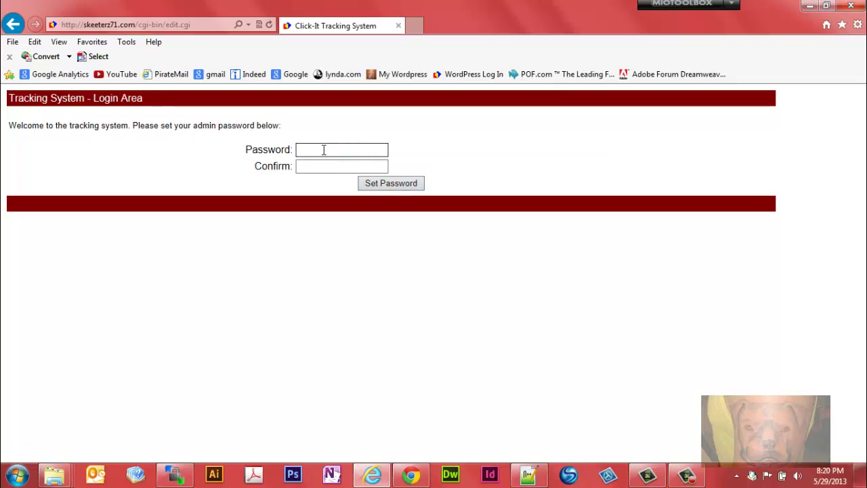
pyautogui.write('••••••••')
pyautogui.click(321, 168)
pyautogui.write('••••••')
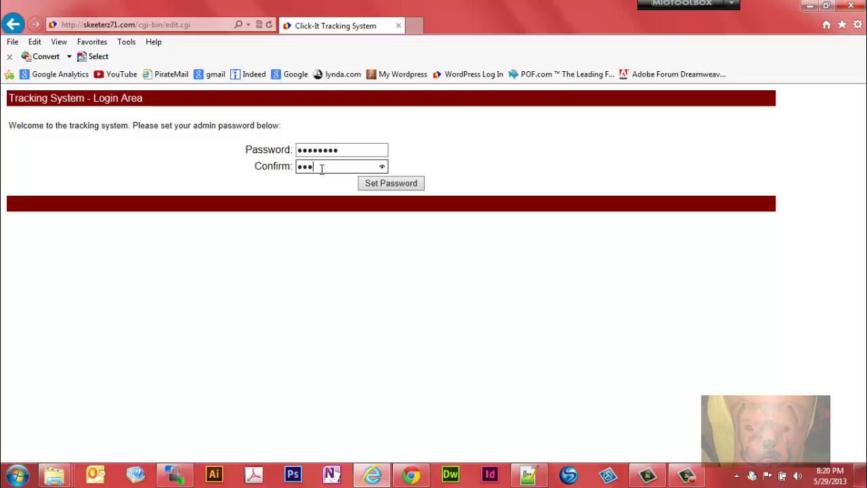
pyautogui.write('••')
pyautogui.click(400, 190)
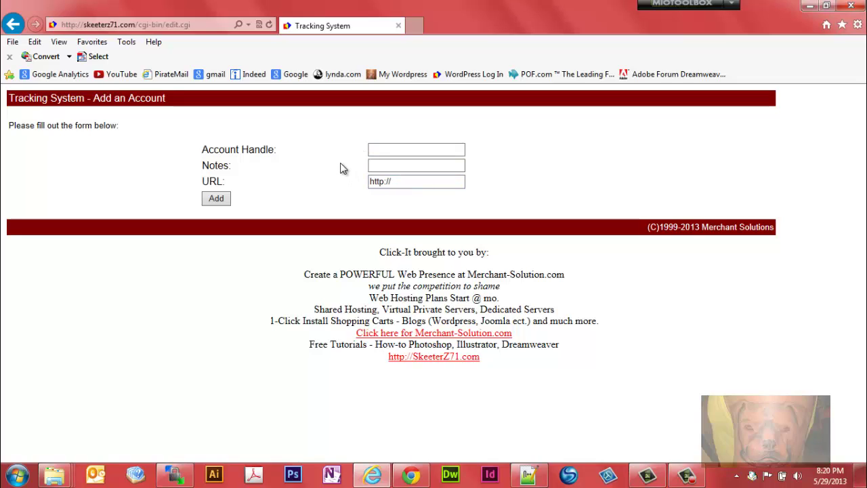
pyautogui.click(398, 150)
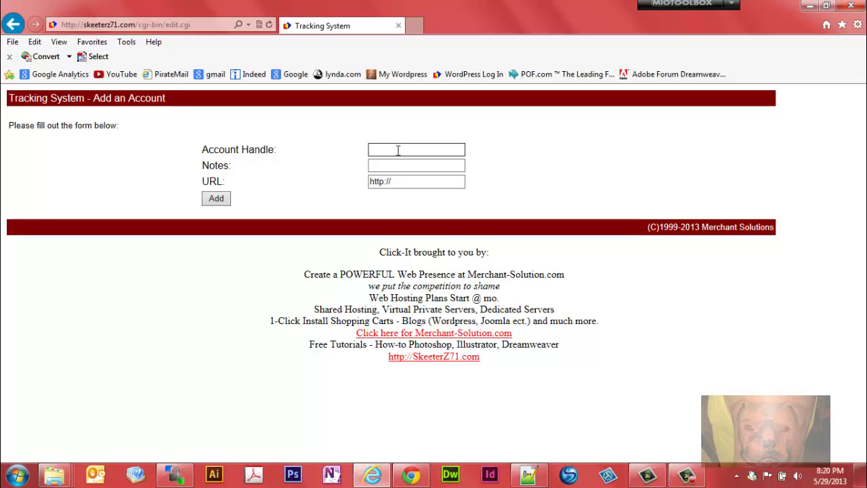
pyautogui.write('test')
pyautogui.click(395, 163)
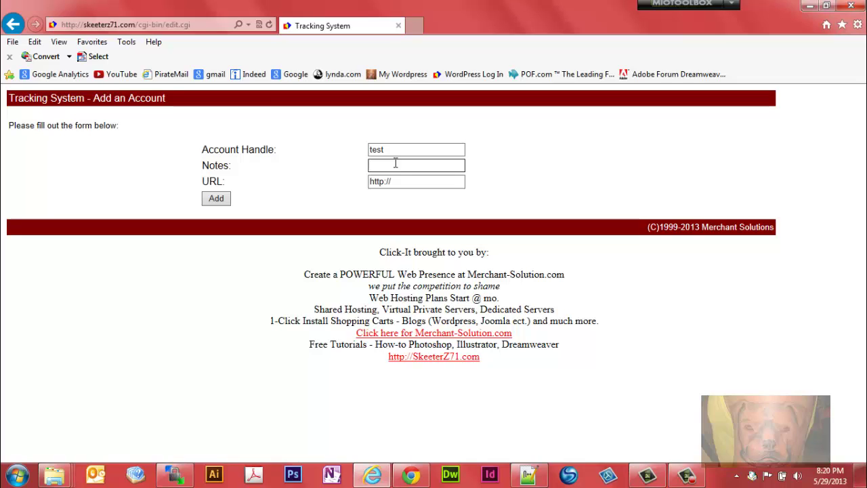
pyautogui.click(395, 163)
pyautogui.write('This is a test link')
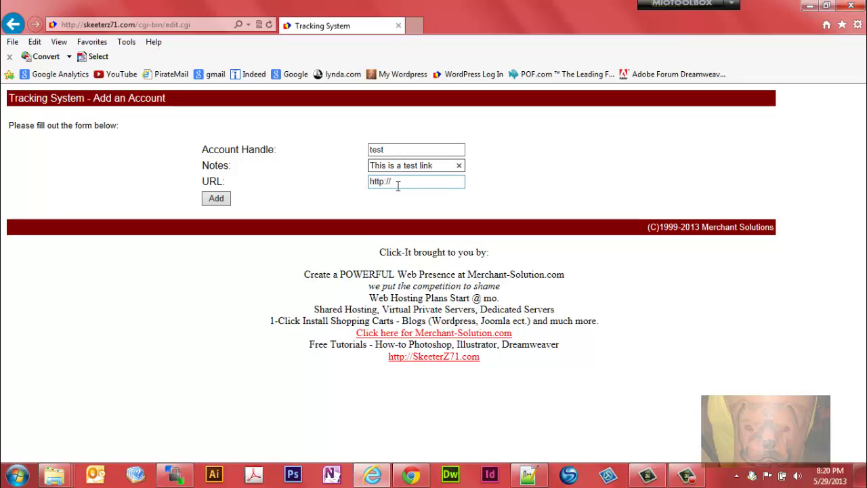
pyautogui.click(400, 181)
pyautogui.click(400, 180)
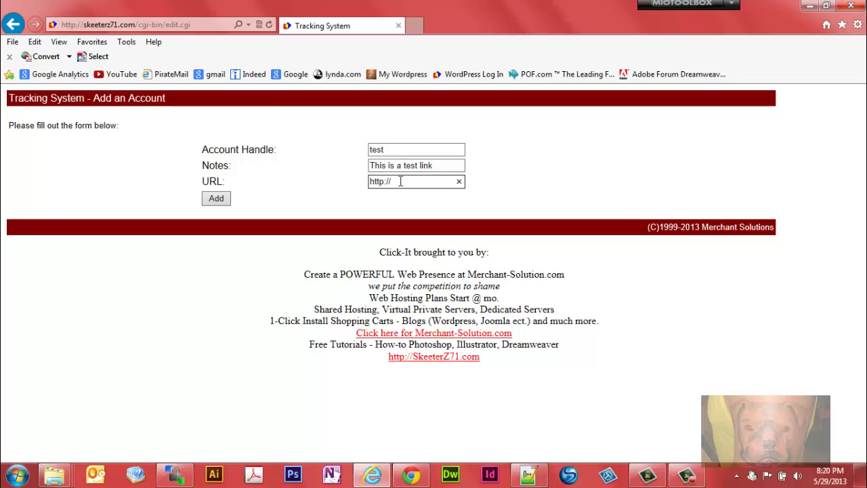
pyautogui.write('msbusiness.com')
pyautogui.click(218, 199)
pyautogui.click(218, 199)
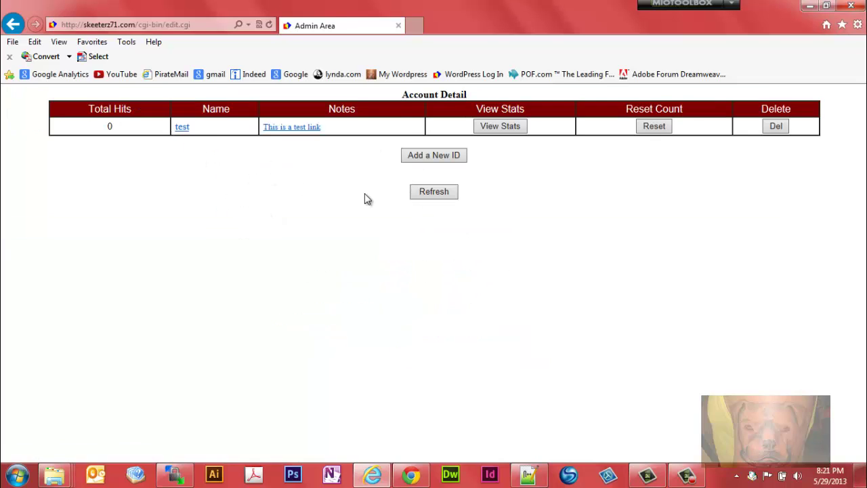
# Step: In Chrome's Free Link Tracking Tool tab, go to the WordPress admin Dashboard via the site-name menu
pyautogui.moveTo(405, 479)
pyautogui.click(410, 475)
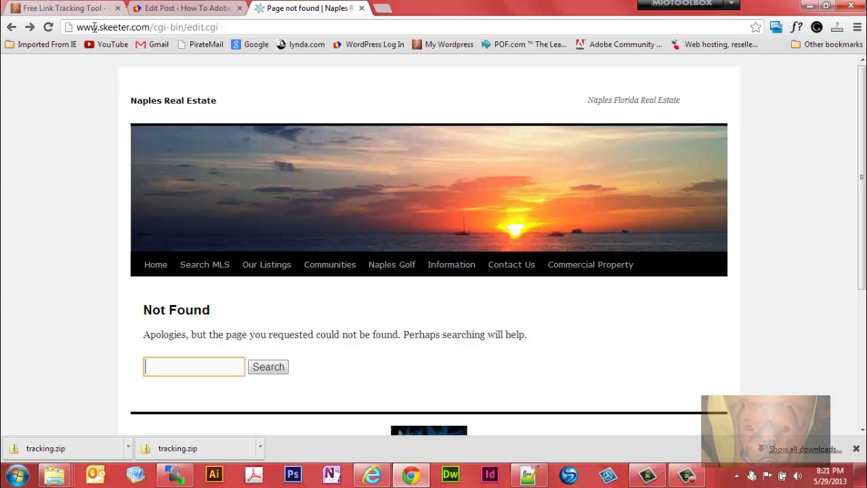
pyautogui.click(106, 10)
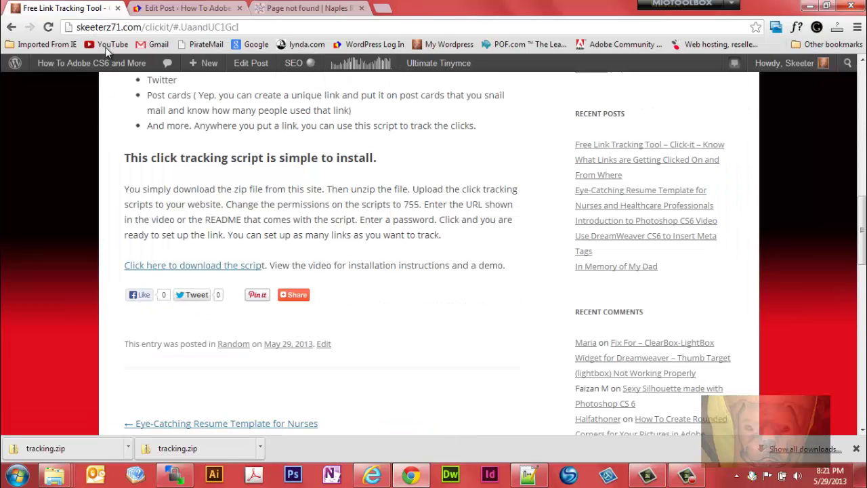
pyautogui.click(95, 84)
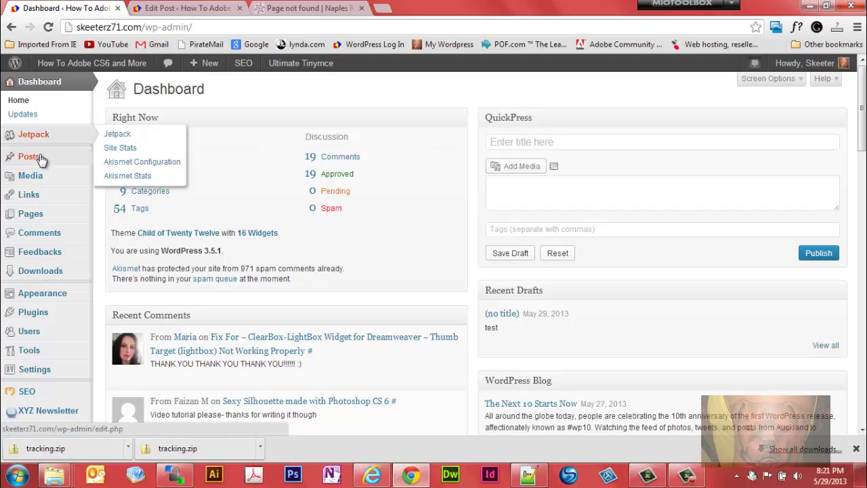
# Step: Create a new post titled 'This is a test' with body lines 'Test tor video' and 'My test link'
pyautogui.moveTo(73, 160)
pyautogui.click(113, 172)
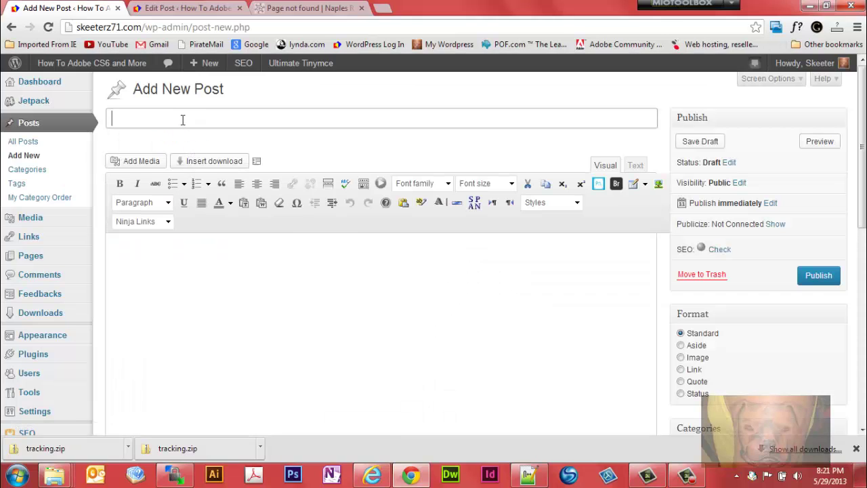
pyautogui.write('This is a test')
pyautogui.click(186, 299)
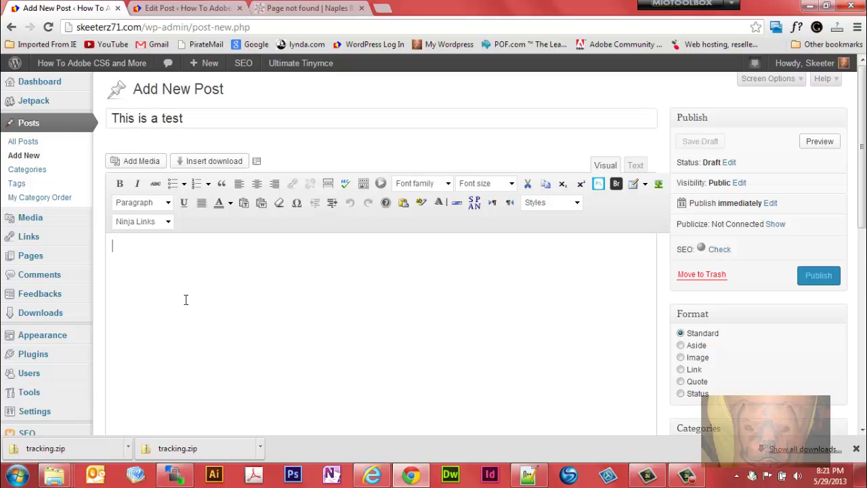
pyautogui.write('Test t')
pyautogui.write('or video')
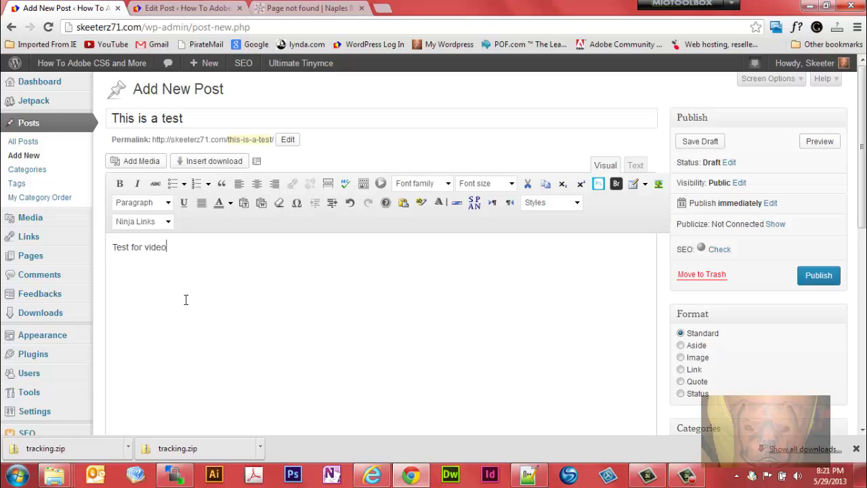
pyautogui.press('Return')
pyautogui.write('My test link')
# Step: Select 'My test link' and start its link URL with skeeterz71.com
pyautogui.moveTo(160, 278); pyautogui.dragTo(109, 284)
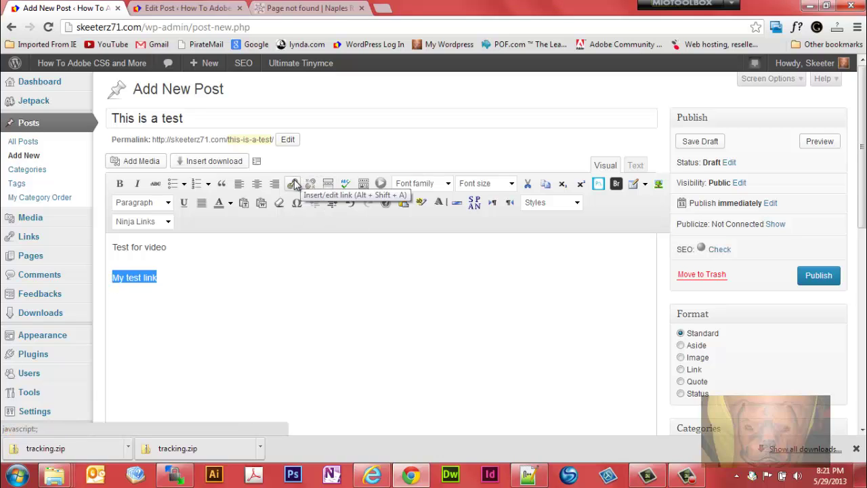
pyautogui.click(292, 183)
pyautogui.click(374, 142)
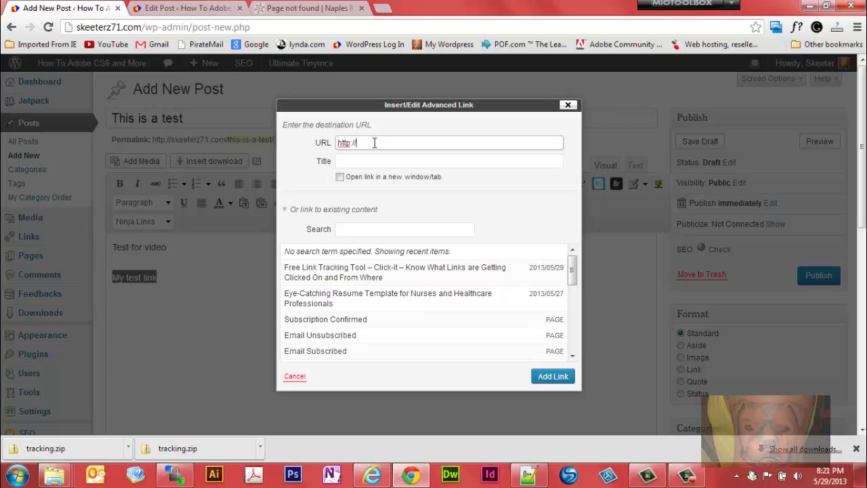
pyautogui.write('skeeterz71.com')
pyautogui.click(175, 474)
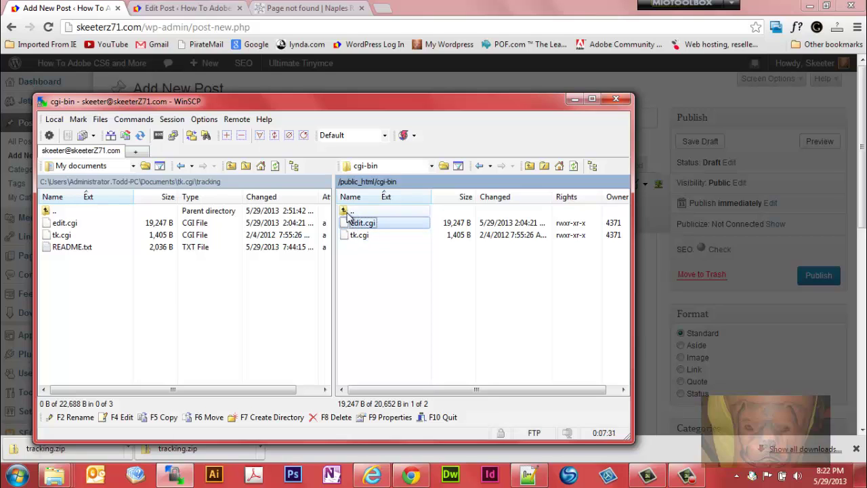
# Step: Refresh WinSCP's remote cgi-bin listing to reveal the new data folder and subs.pl
pyautogui.rightClick(369, 276)
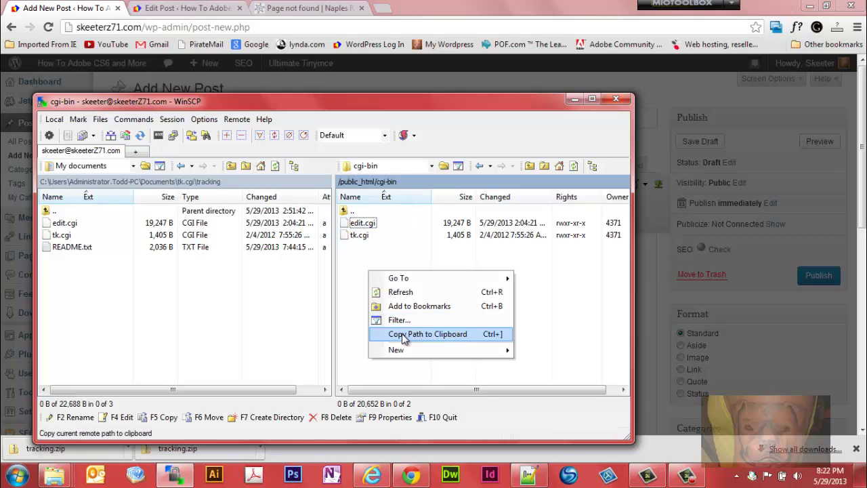
pyautogui.click(401, 292)
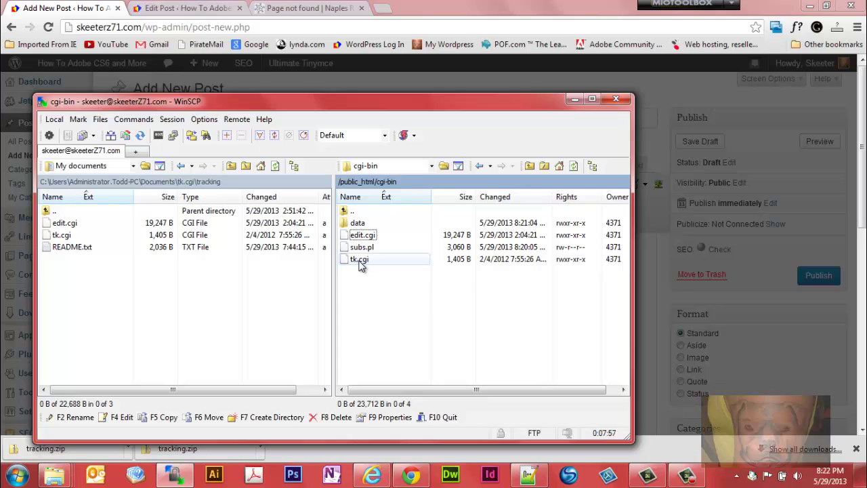
pyautogui.click(411, 478)
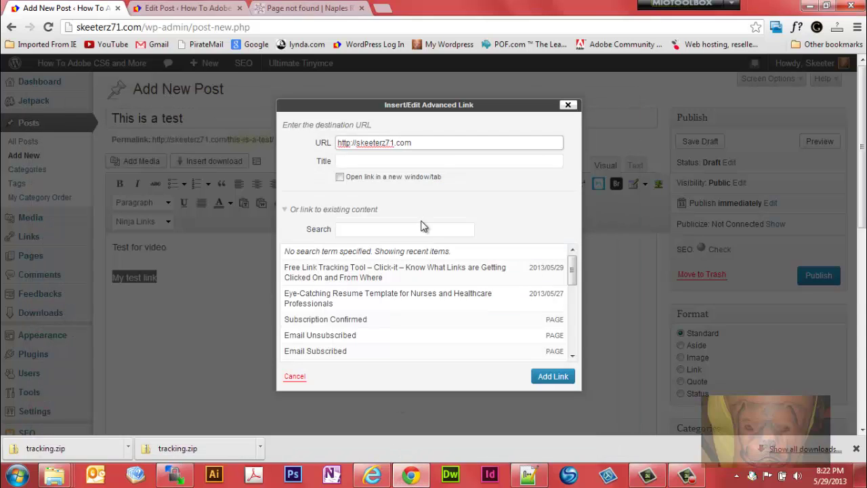
pyautogui.write('/cgi-b')
pyautogui.write('in/tk.cgi?test')
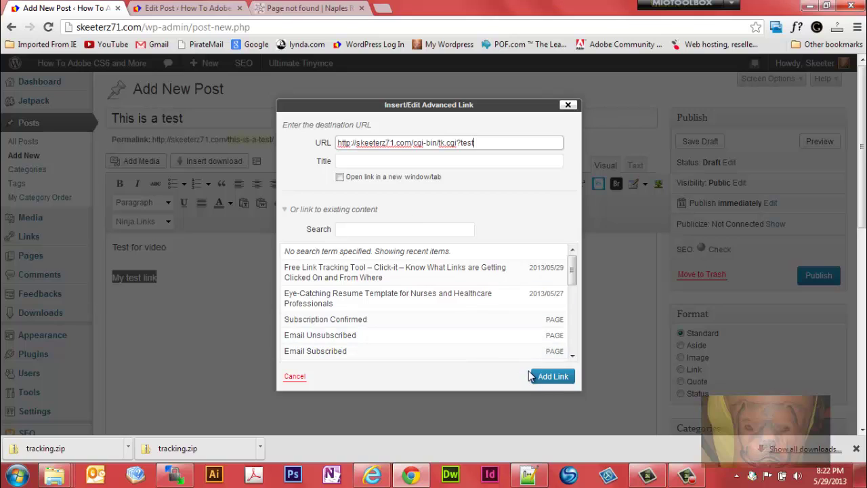
pyautogui.click(546, 380)
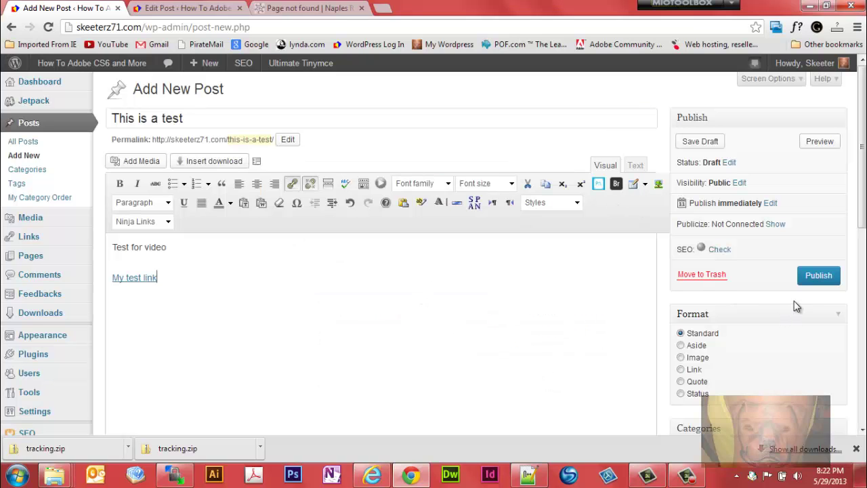
# Step: Save the post as a draft, then click 'My test link' in the preview
pyautogui.click(699, 142)
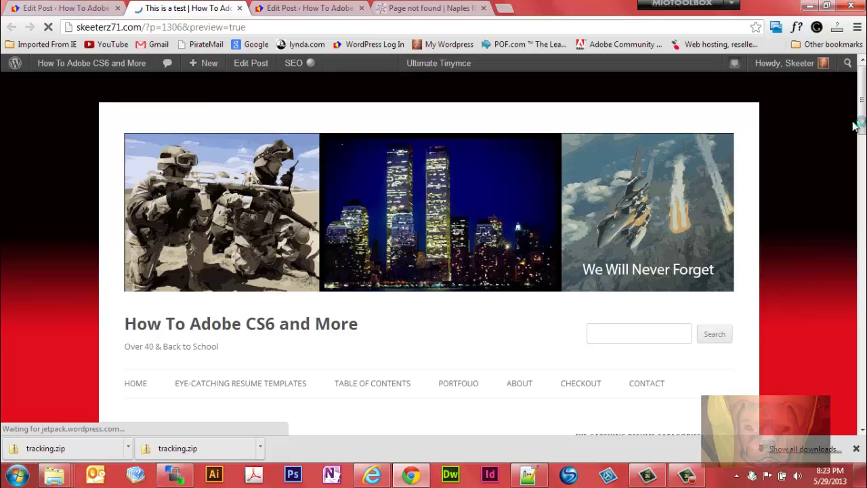
pyautogui.moveTo(861, 123); pyautogui.dragTo(863, 179)
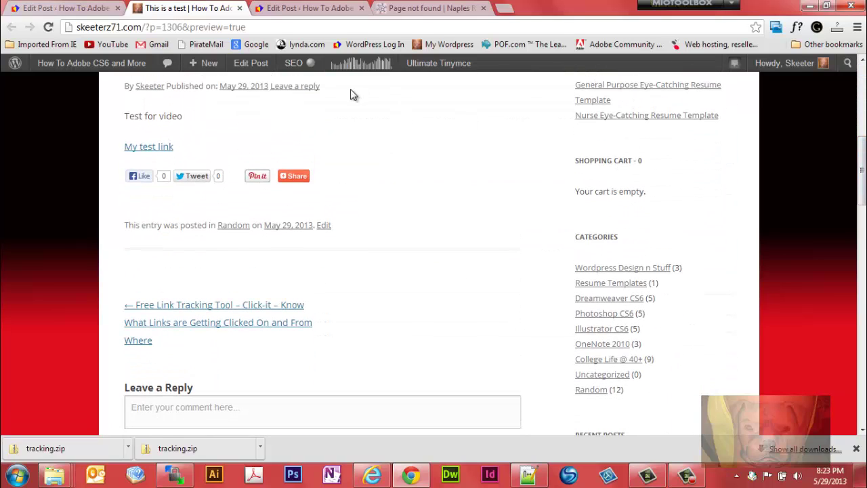
pyautogui.click(151, 147)
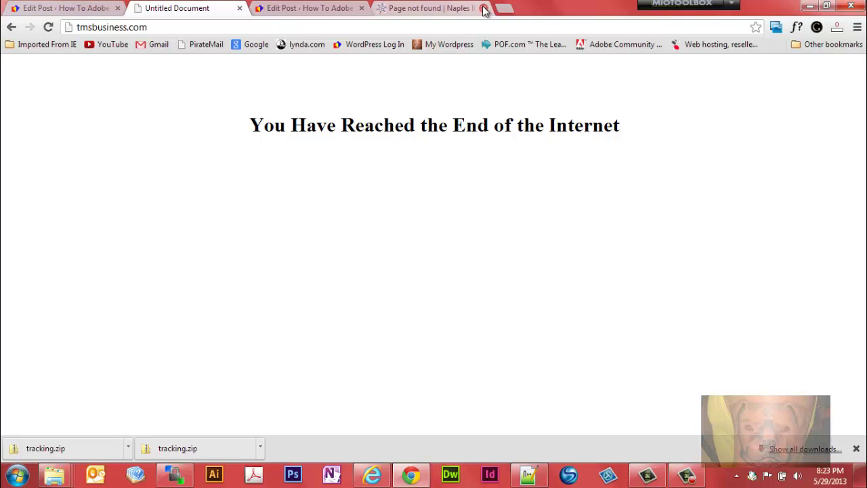
# Step: Close the Page not found, extra Edit Post and tmsbusiness.com tabs
pyautogui.click(483, 8)
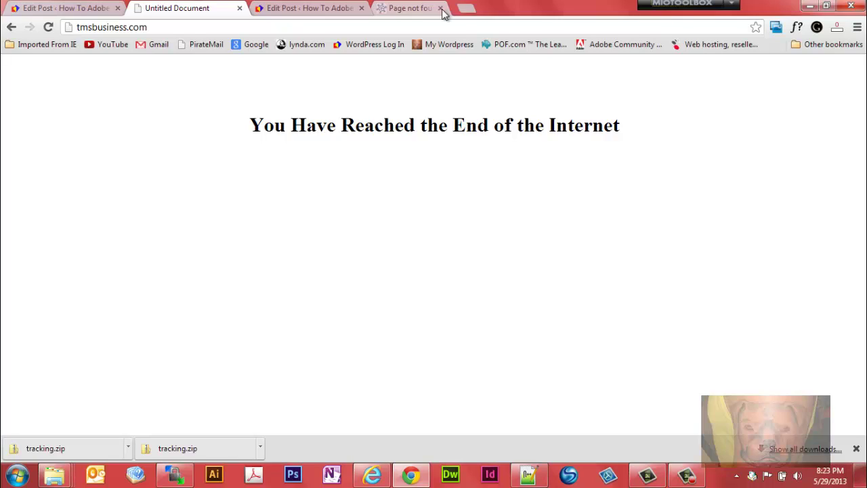
pyautogui.click(361, 8)
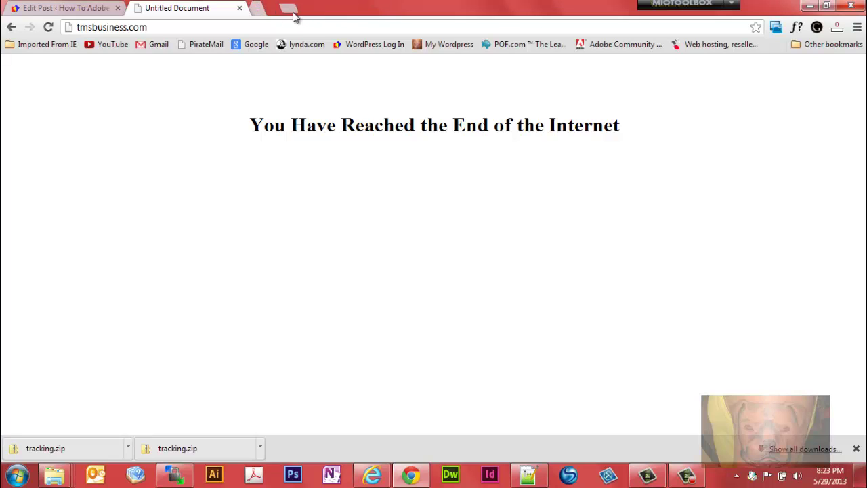
pyautogui.click(238, 9)
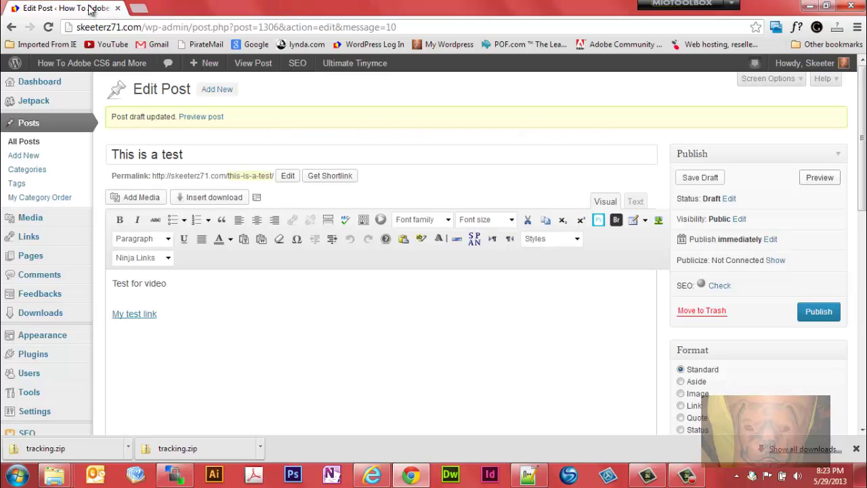
# Step: Refresh the Click-It admin in Internet Explorer, log in with the password, and view stats for test
pyautogui.click(372, 476)
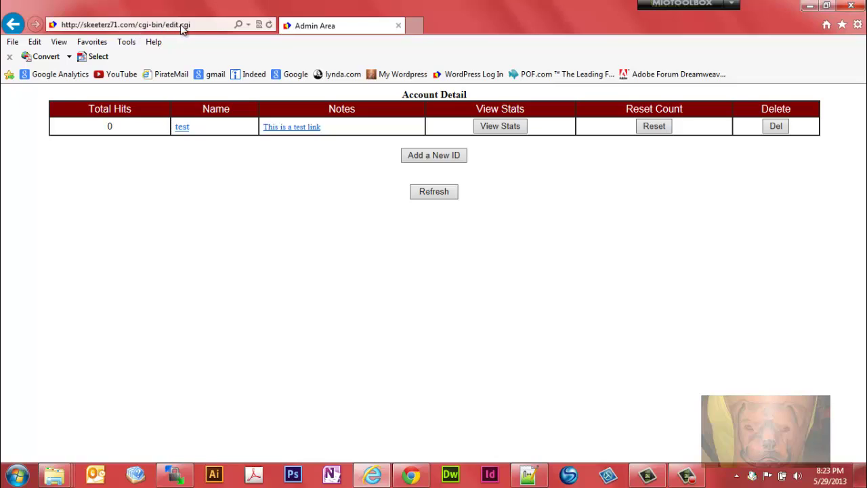
pyautogui.click(269, 25)
pyautogui.click(302, 150)
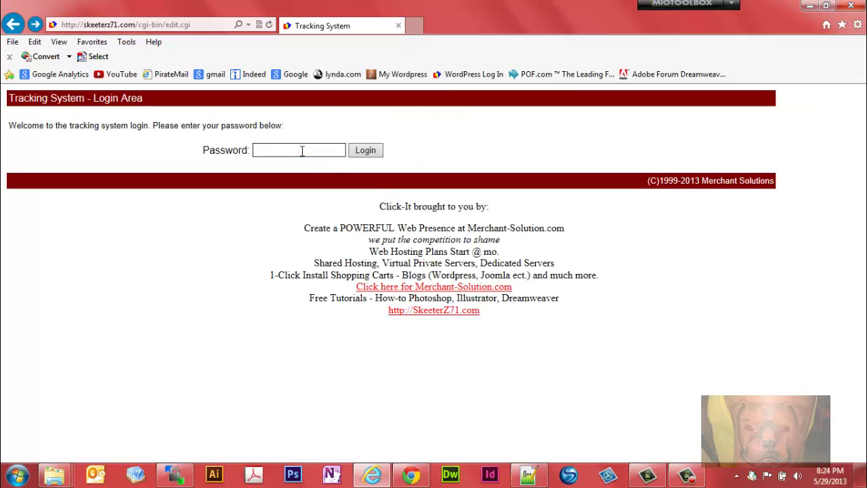
pyautogui.write('*********')
pyautogui.click(370, 154)
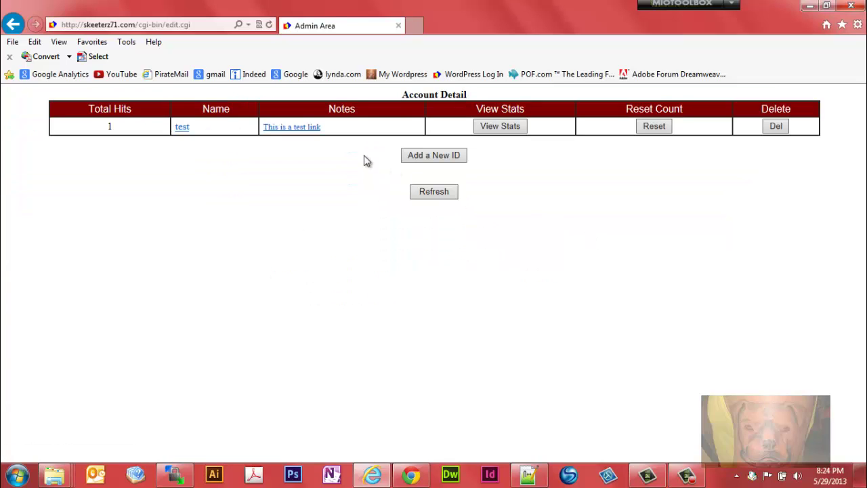
pyautogui.click(490, 128)
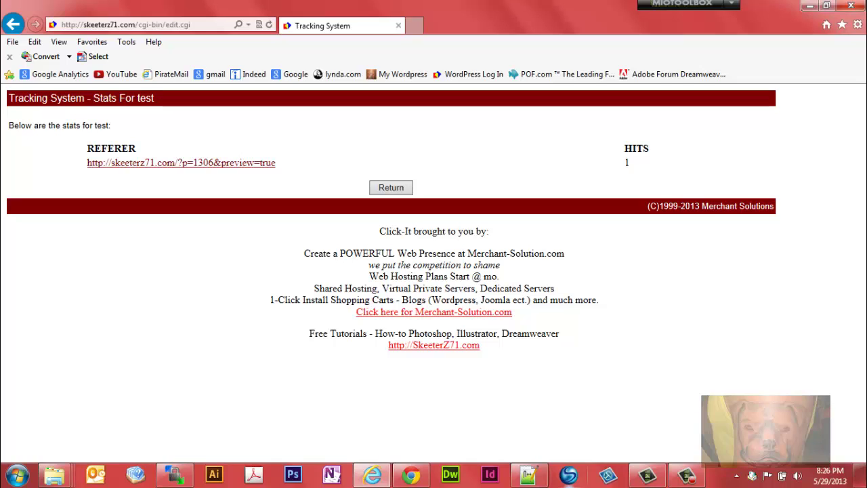
pyautogui.moveTo(687, 476)
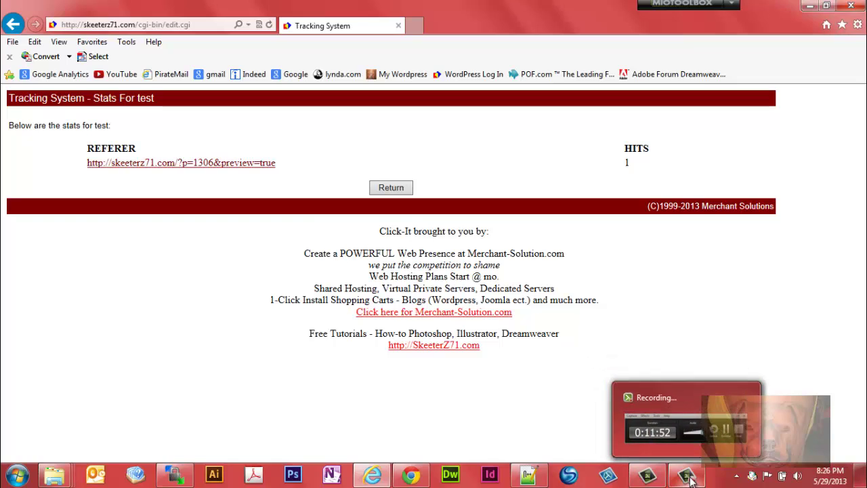